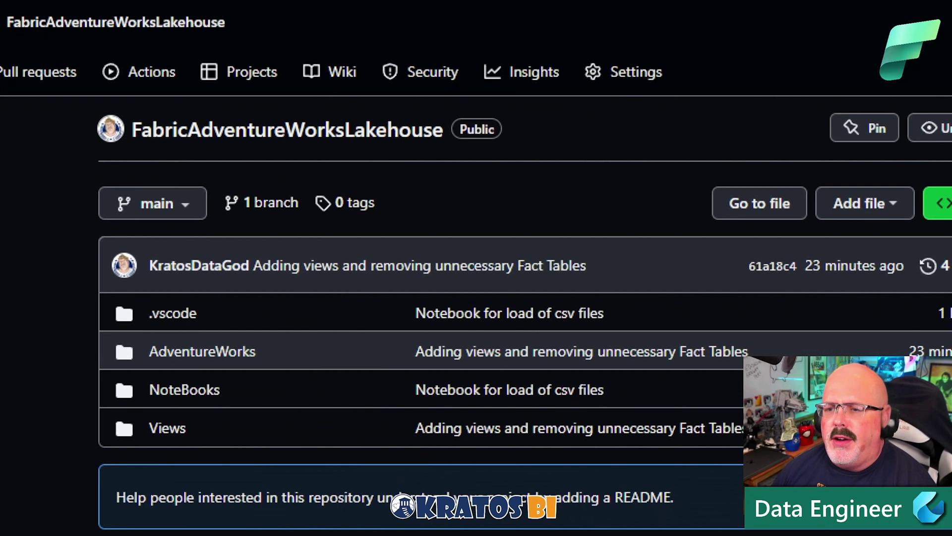
Reveal the GitHub repository's Download ZIP option, then bring forward the Downloads folder holding FabricAdventureWorksLakehouse-main.
{"action": "mouse_move", "coordinate": [642, 125]}
{"action": "left_mouse_down"}
{"action": "mouse_move", "coordinate": [557, 128]}
{"action": "mouse_move", "coordinate": [609, 105]}
{"action": "mouse_move", "coordinate": [607, 157]}
{"action": "left_mouse_up"}
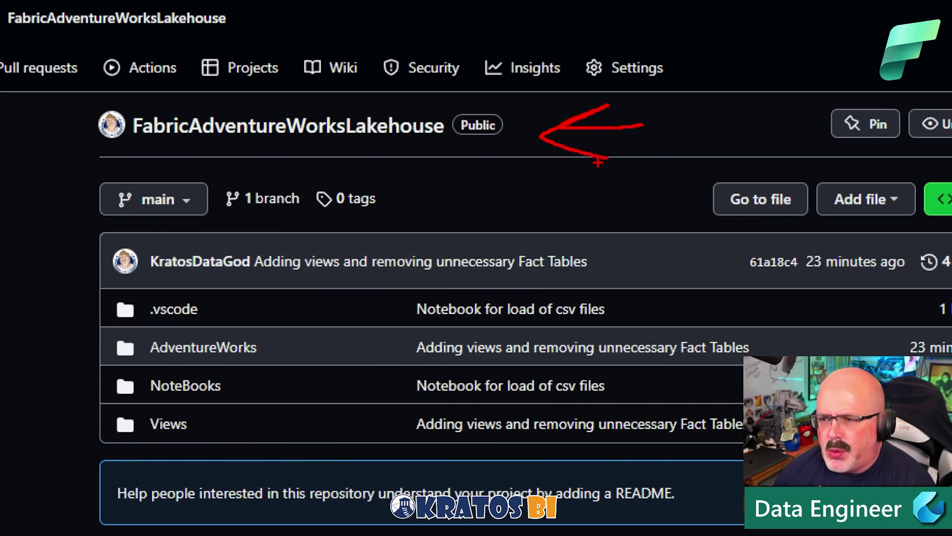
{"action": "key", "text": "Escape"}
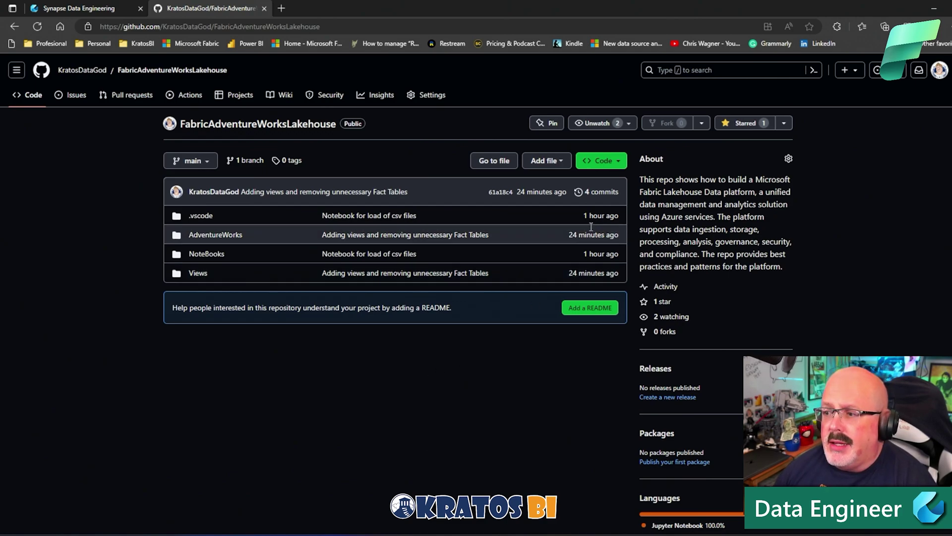
{"action": "left_click", "coordinate": [602, 161]}
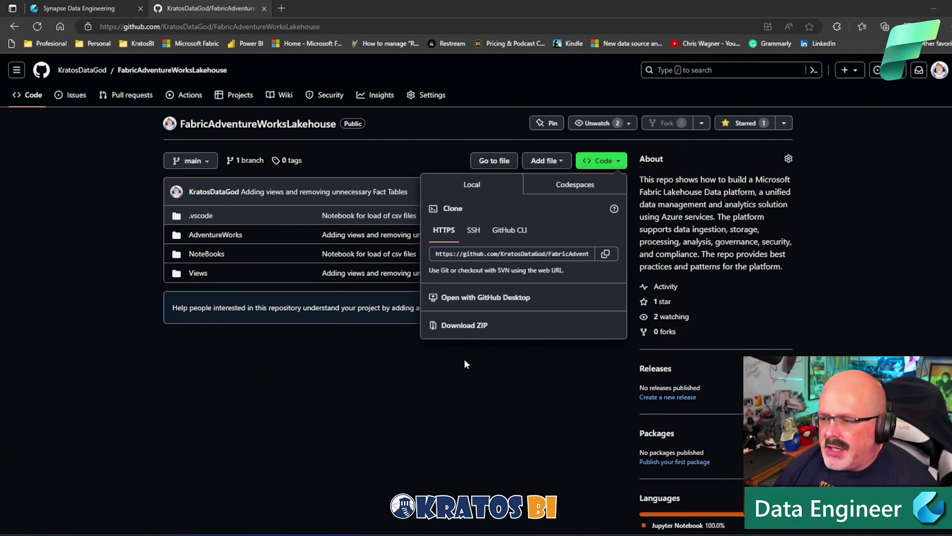
{"action": "left_click", "coordinate": [413, 488]}
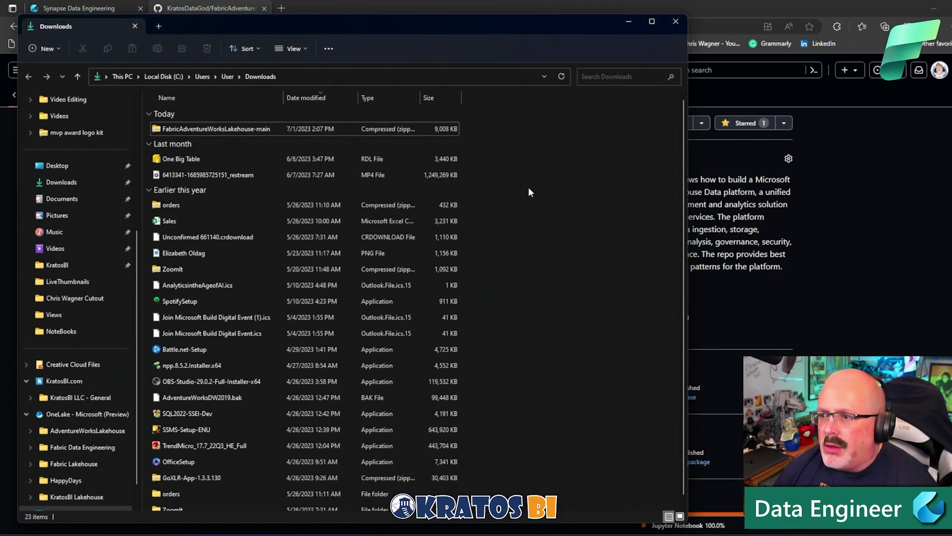
Browse the downloaded zip's AdventureWorks, NoteBooks and Views folders.
{"action": "double_click", "coordinate": [216, 129]}
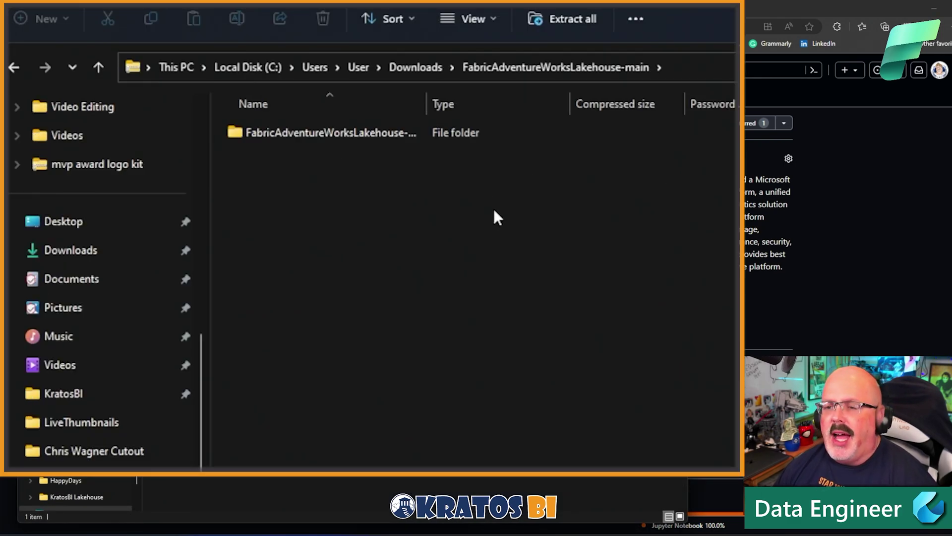
{"action": "double_click", "coordinate": [356, 135]}
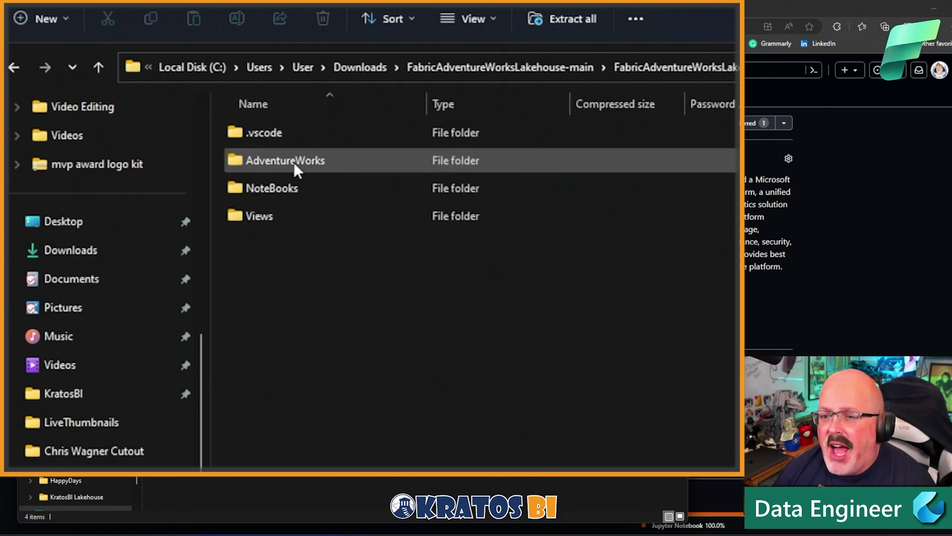
{"action": "double_click", "coordinate": [293, 162]}
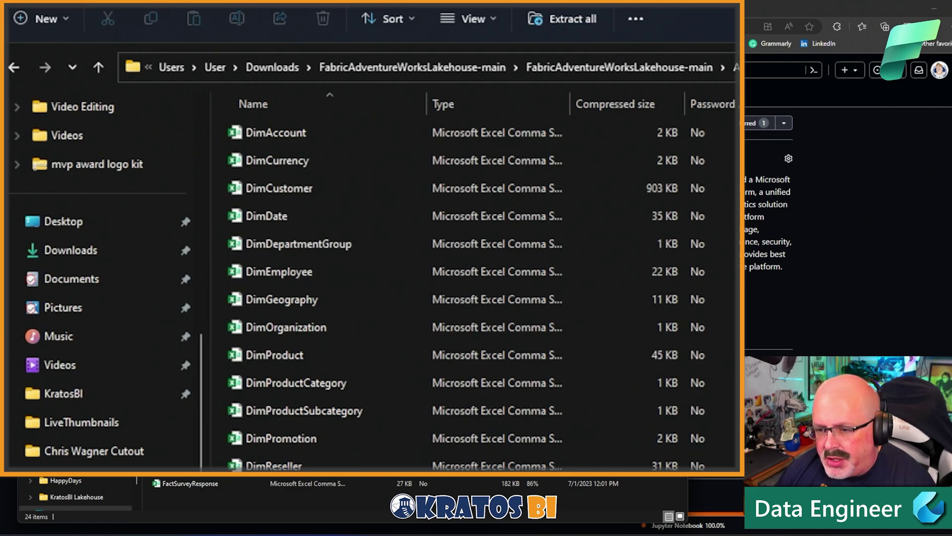
{"action": "key", "text": "alt+Left"}
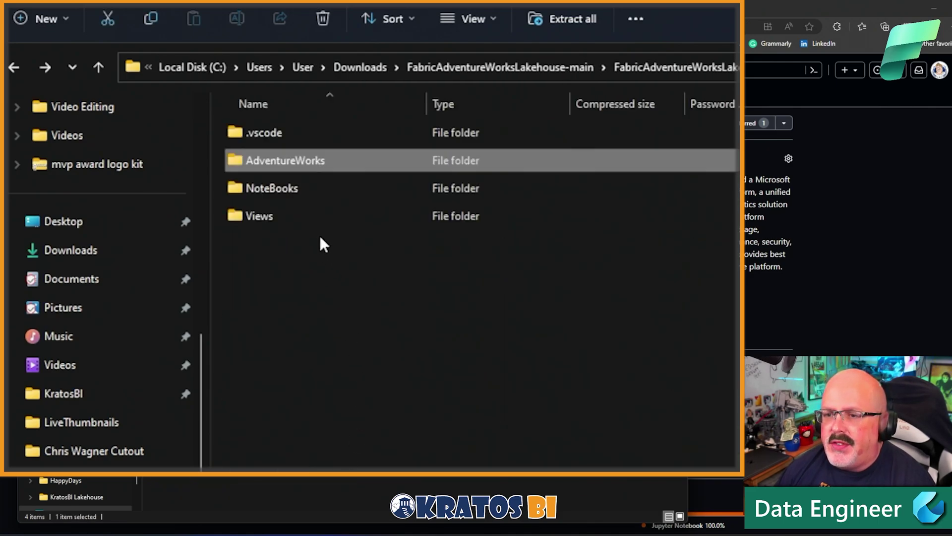
{"action": "double_click", "coordinate": [272, 189]}
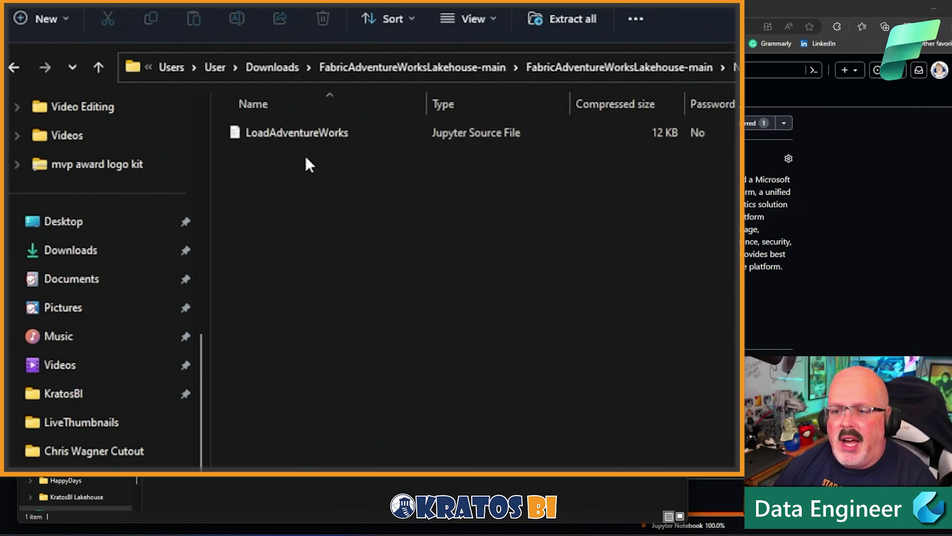
{"action": "key", "text": "alt+Left"}
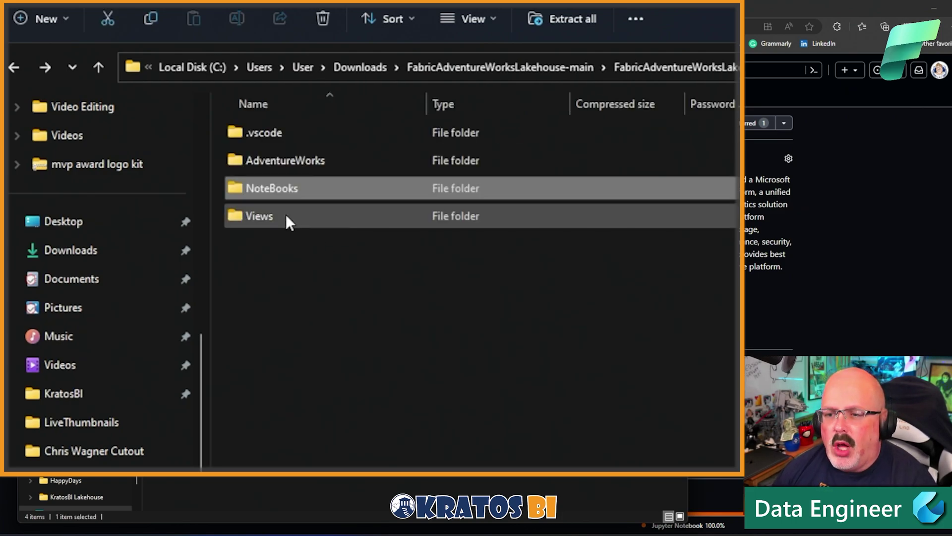
{"action": "double_click", "coordinate": [286, 215]}
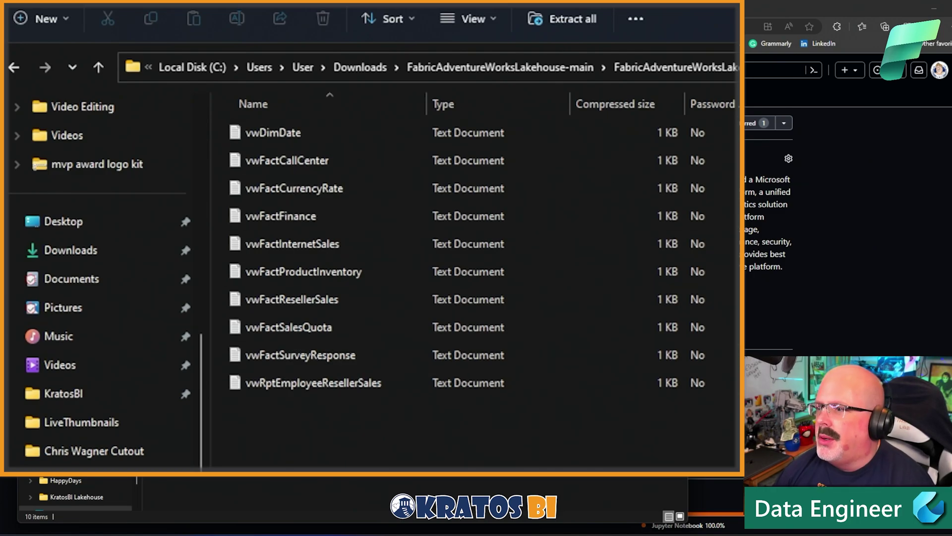
Return to the browser's Fabric Data Engineering tab and go to its home page.
{"action": "key", "text": "alt+Tab"}
{"action": "left_click", "coordinate": [79, 12]}
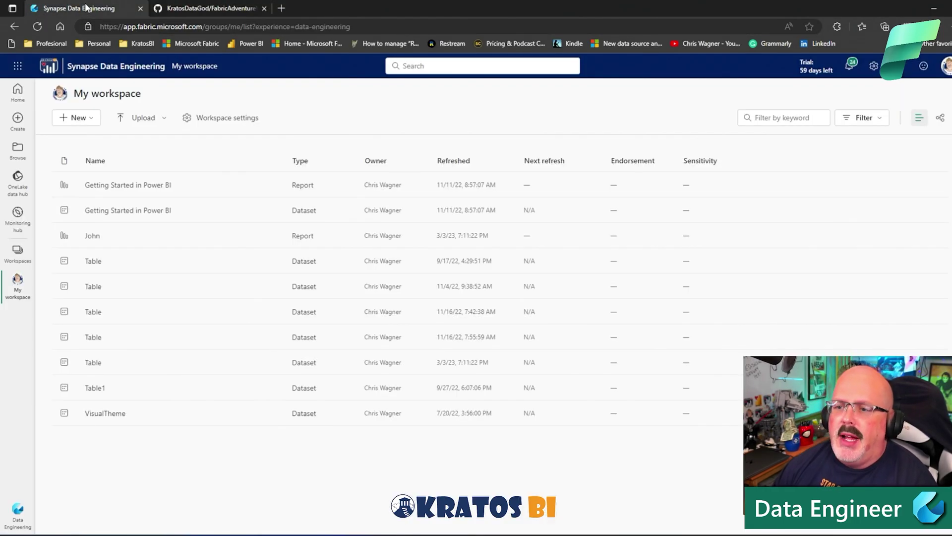
{"action": "left_click", "coordinate": [17, 101]}
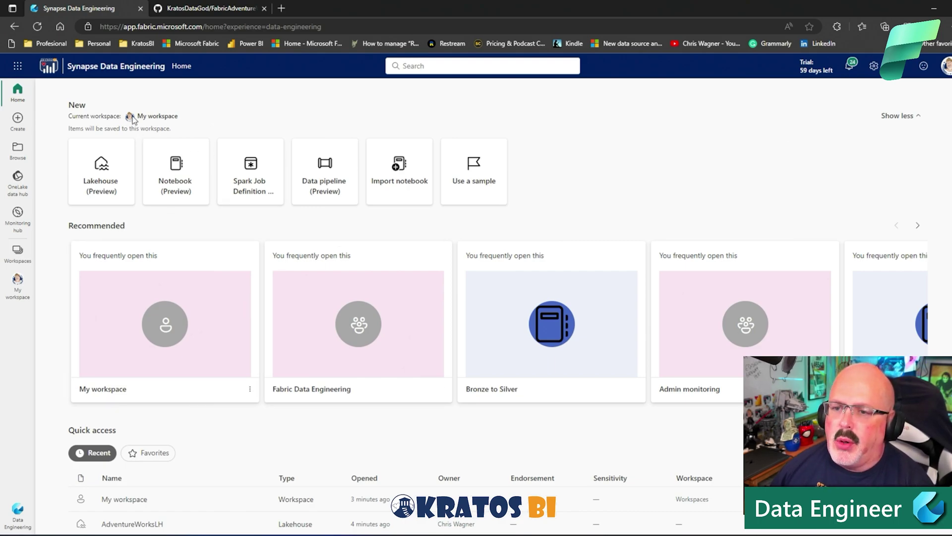
From the Workspaces list, start creating a new workspace.
{"action": "left_click", "coordinate": [20, 252]}
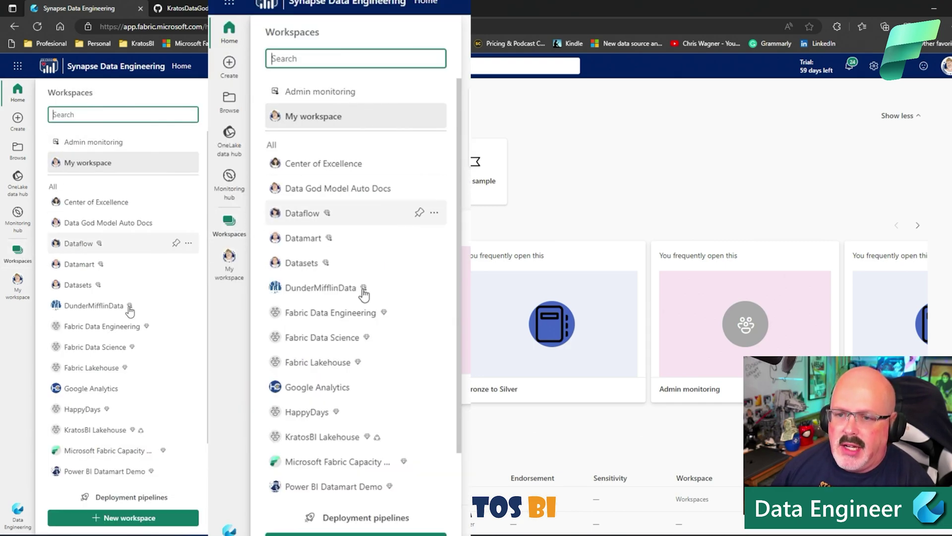
{"action": "left_click", "coordinate": [131, 518]}
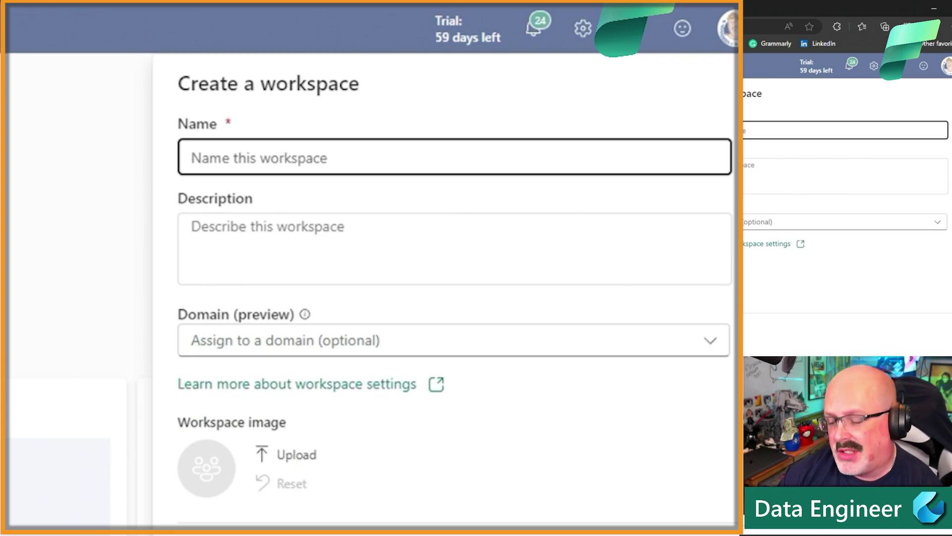
Create workspace AdventureWorksLakeHouse, with the same text as description, on Trial license mode.
{"action": "type", "text": "Advent"}
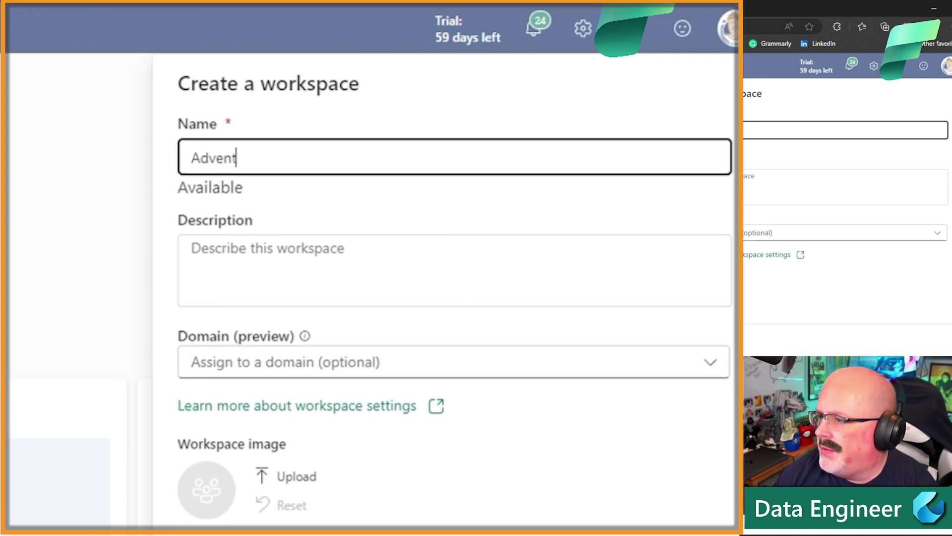
{"action": "type", "text": "ureWorksLakeHouse"}
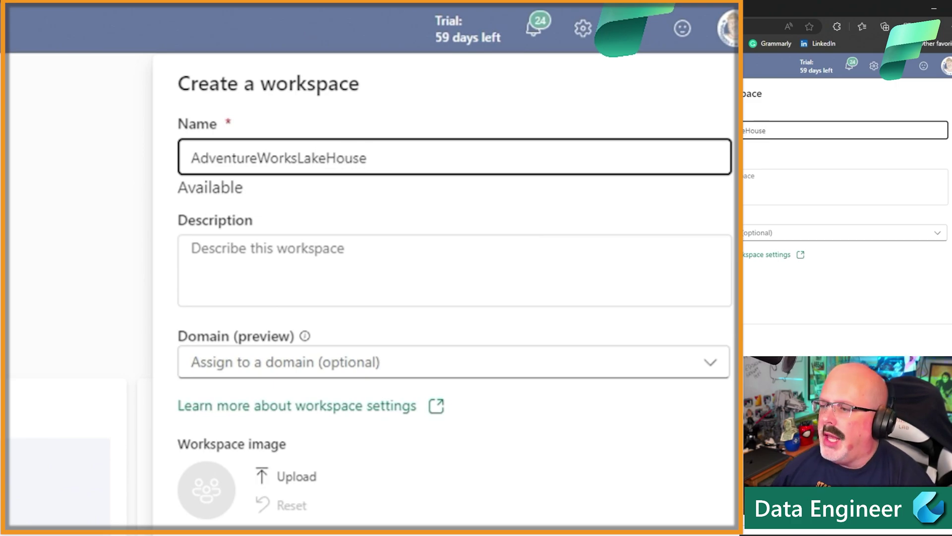
{"action": "left_click_drag", "start_coordinate": [446, 166], "coordinate": [106, 153]}
{"action": "key", "text": "ctrl+c"}
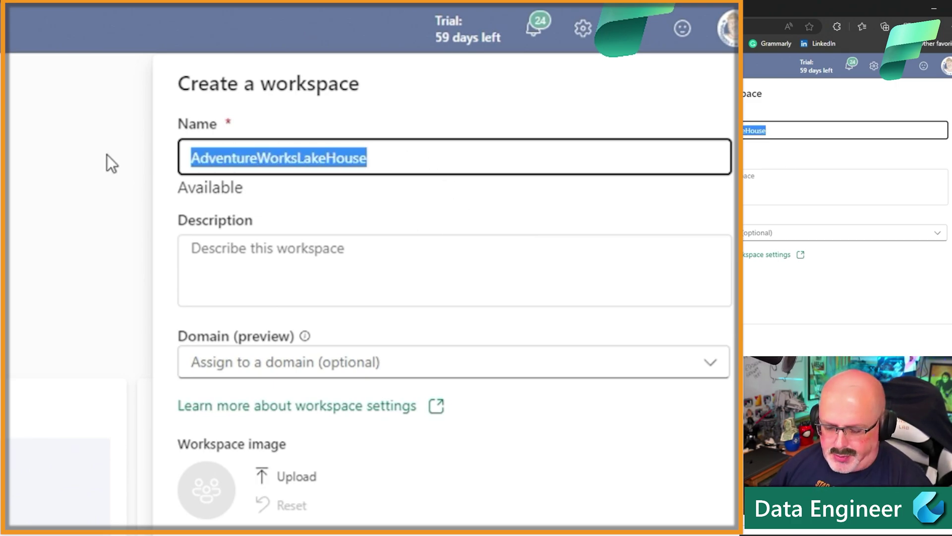
{"action": "left_click", "coordinate": [304, 254]}
{"action": "key", "text": "ctrl+v"}
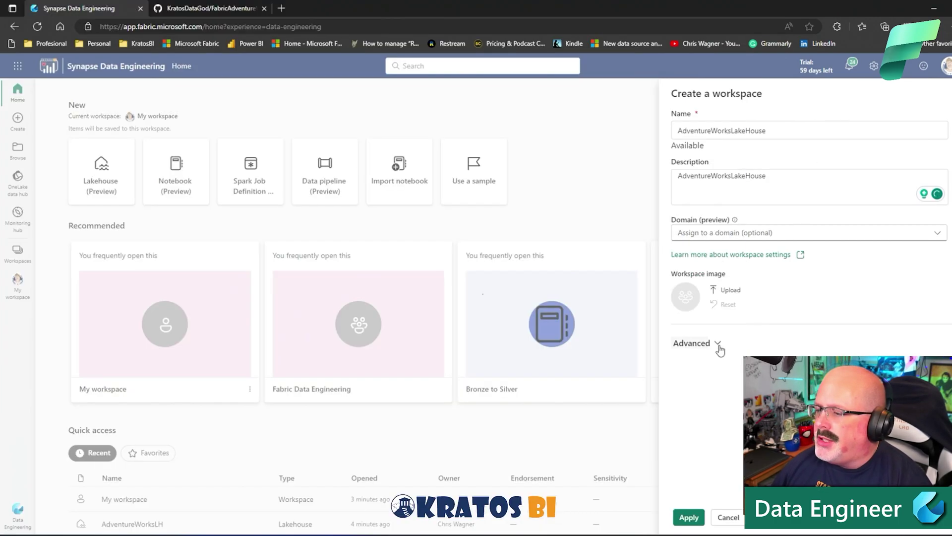
{"action": "left_click", "coordinate": [718, 346]}
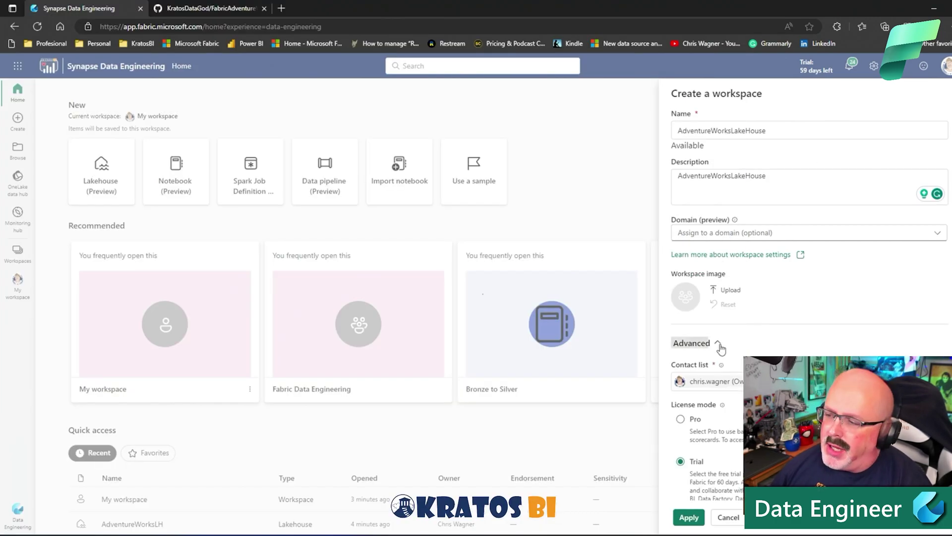
{"action": "scroll", "coordinate": [720, 350], "scroll_direction": "down", "scroll_amount": 6}
{"action": "scroll", "coordinate": [721, 339], "scroll_direction": "up", "scroll_amount": 5}
{"action": "scroll", "coordinate": [804, 195], "scroll_direction": "down", "scroll_amount": 3}
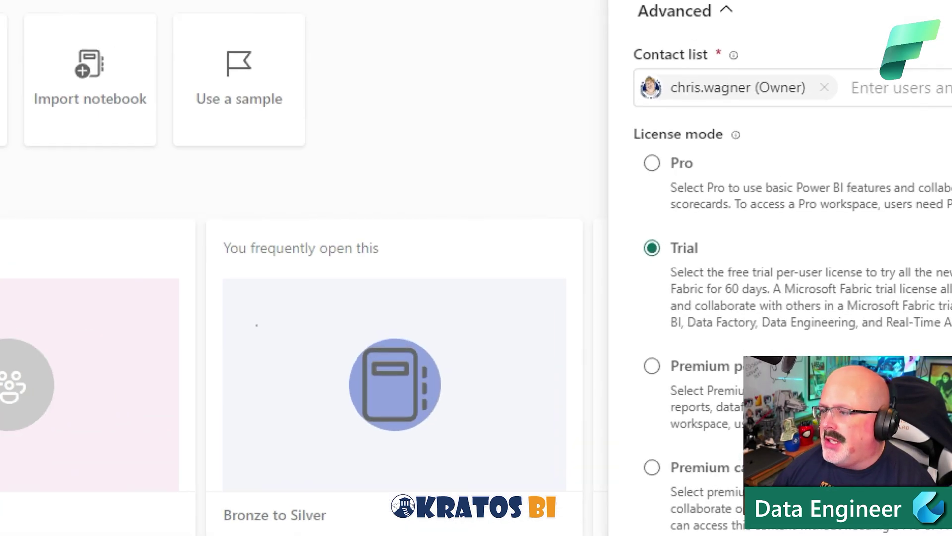
{"action": "left_click_drag", "start_coordinate": [849, 171], "coordinate": [774, 194]}
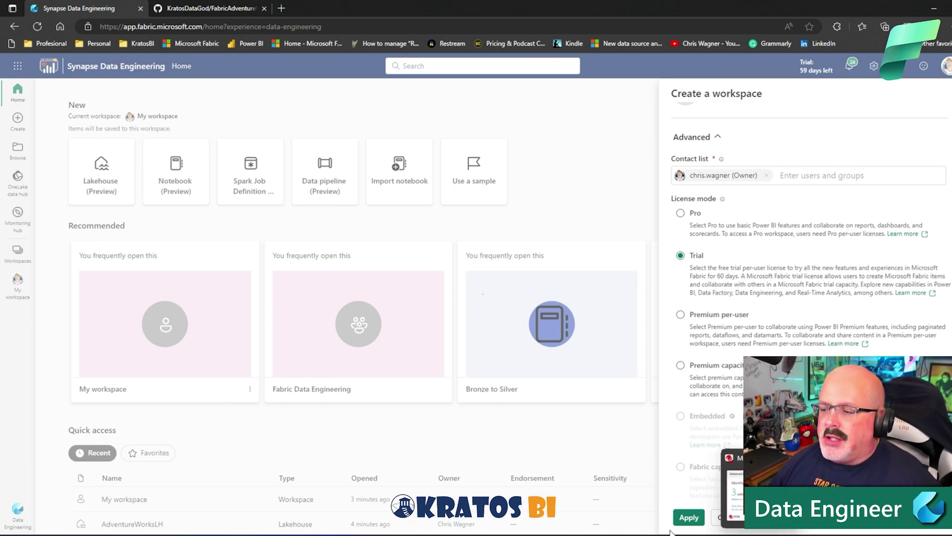
{"action": "left_click", "coordinate": [689, 518]}
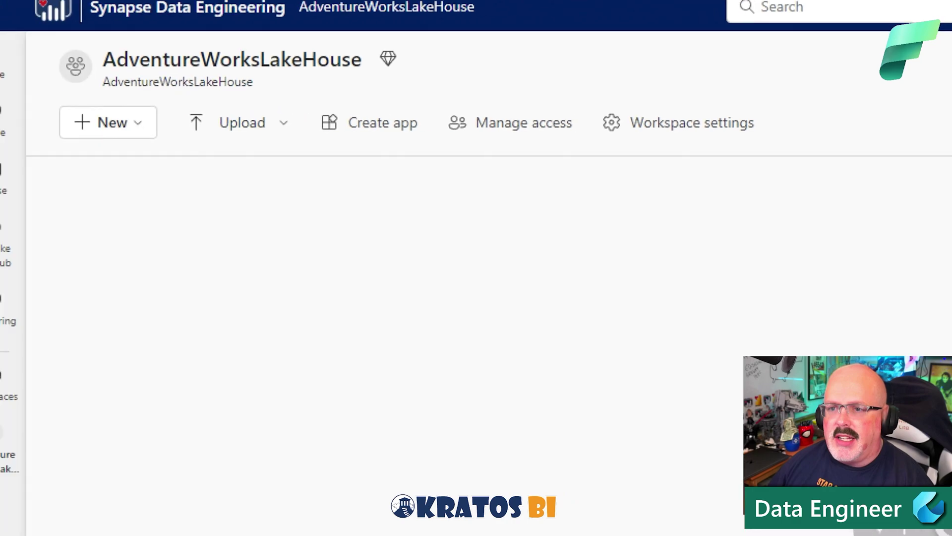
Switch to the Data Engineering experience home, with AdventureWorksLakeHouse as the current workspace.
{"action": "mouse_move", "coordinate": [555, 95]}
{"action": "left_mouse_down"}
{"action": "mouse_move", "coordinate": [457, 100]}
{"action": "mouse_move", "coordinate": [505, 130]}
{"action": "left_mouse_up"}
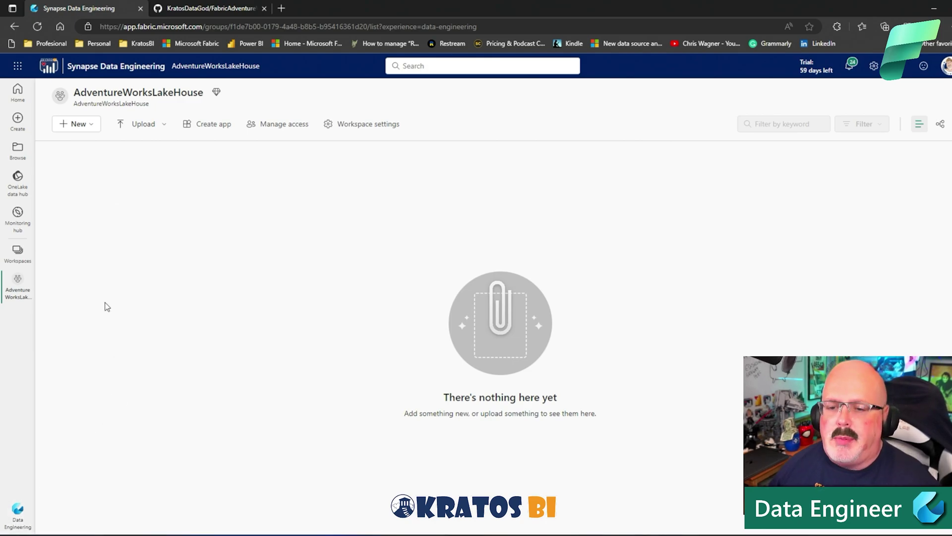
{"action": "left_click", "coordinate": [92, 128]}
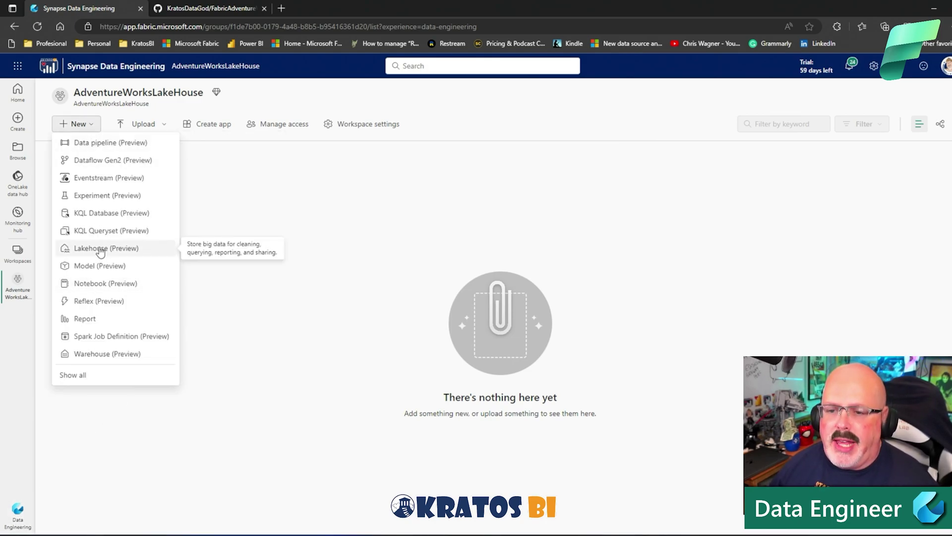
{"action": "left_click", "coordinate": [16, 512]}
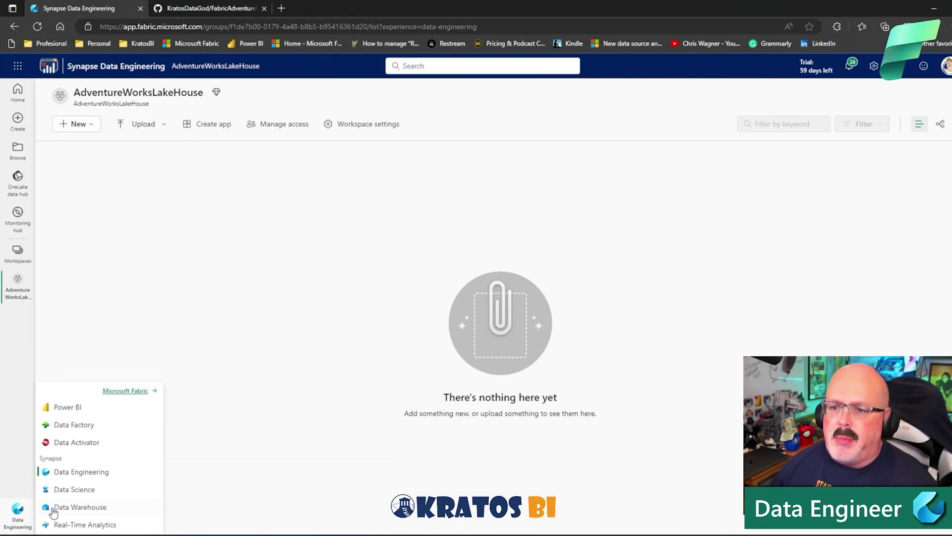
{"action": "left_click", "coordinate": [77, 471]}
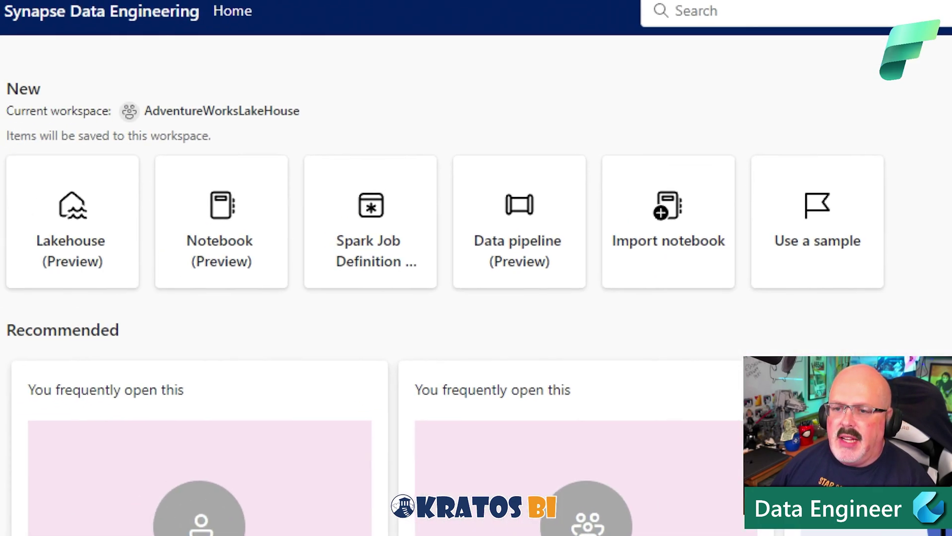
{"action": "mouse_move", "coordinate": [441, 108]}
{"action": "left_mouse_down"}
{"action": "mouse_move", "coordinate": [354, 128]}
{"action": "mouse_move", "coordinate": [399, 101]}
{"action": "mouse_move", "coordinate": [376, 143]}
{"action": "left_mouse_up"}
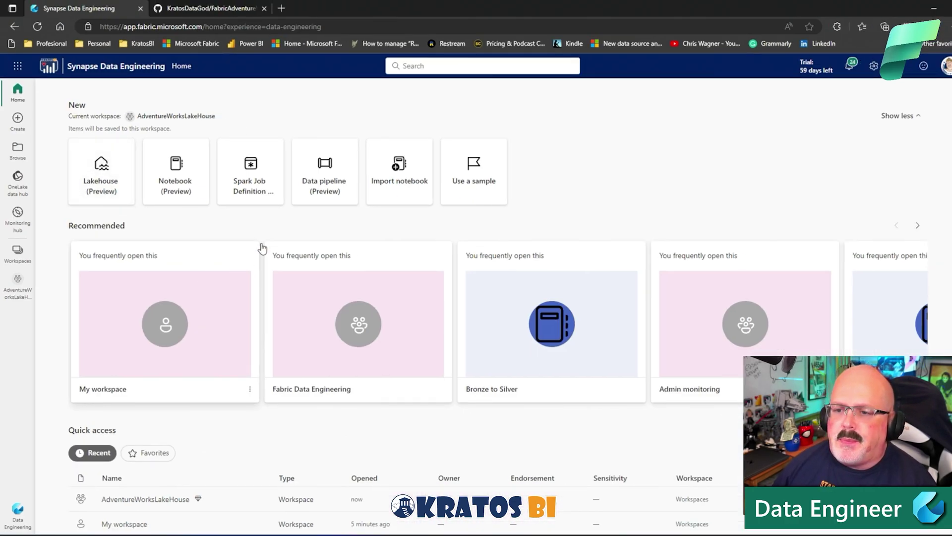
Create a new lakehouse named AdventureWorksLH.
{"action": "left_click", "coordinate": [115, 181]}
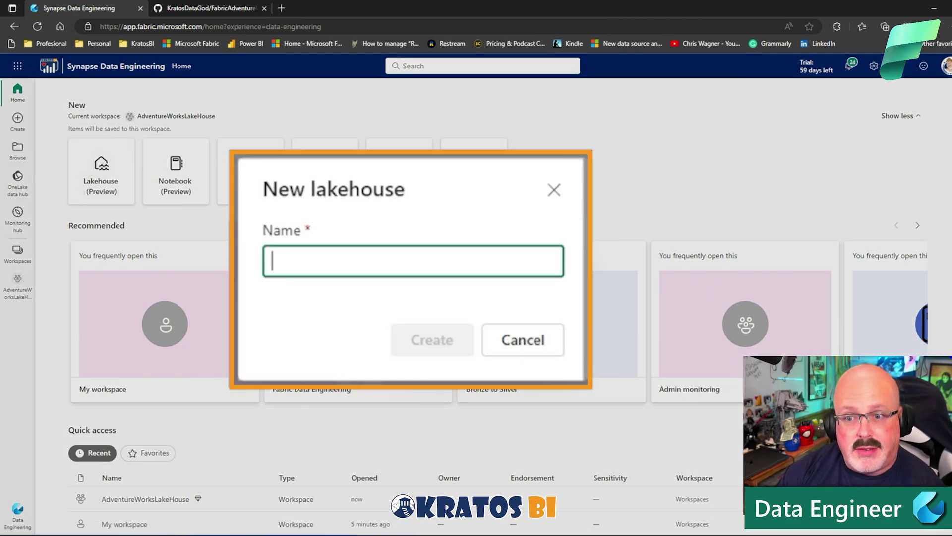
{"action": "type", "text": "Adventure"}
{"action": "type", "text": "Wro"}
{"action": "key", "text": "BackSpace"}
{"action": "key", "text": "BackSpace"}
{"action": "type", "text": "orksLH"}
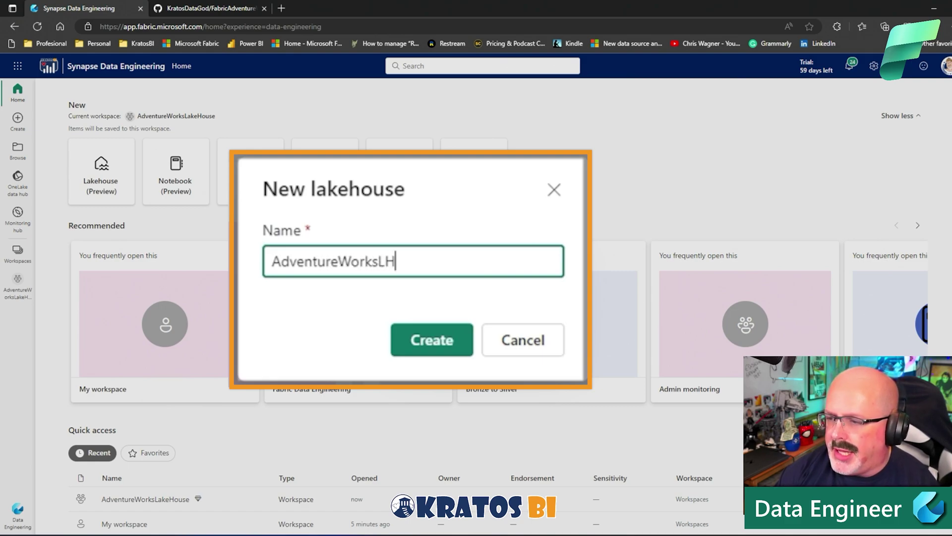
{"action": "left_click", "coordinate": [416, 342]}
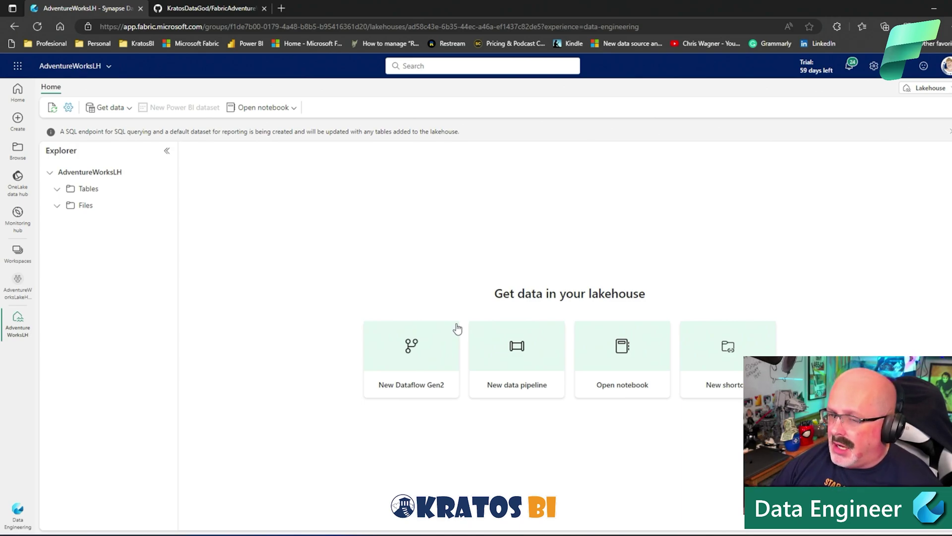
Choose Upload folder from the lakehouse Files folder's actions menu.
{"action": "left_click", "coordinate": [96, 212]}
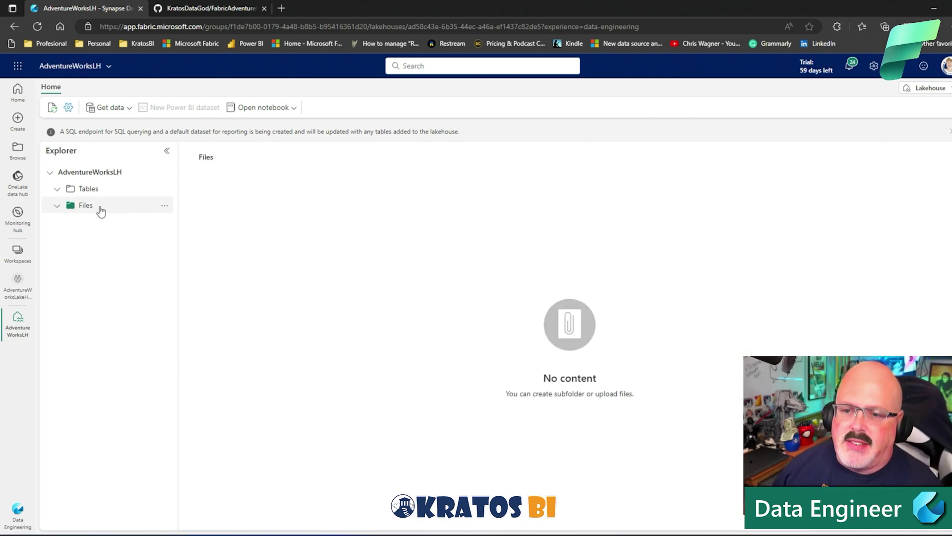
{"action": "left_click", "coordinate": [165, 207]}
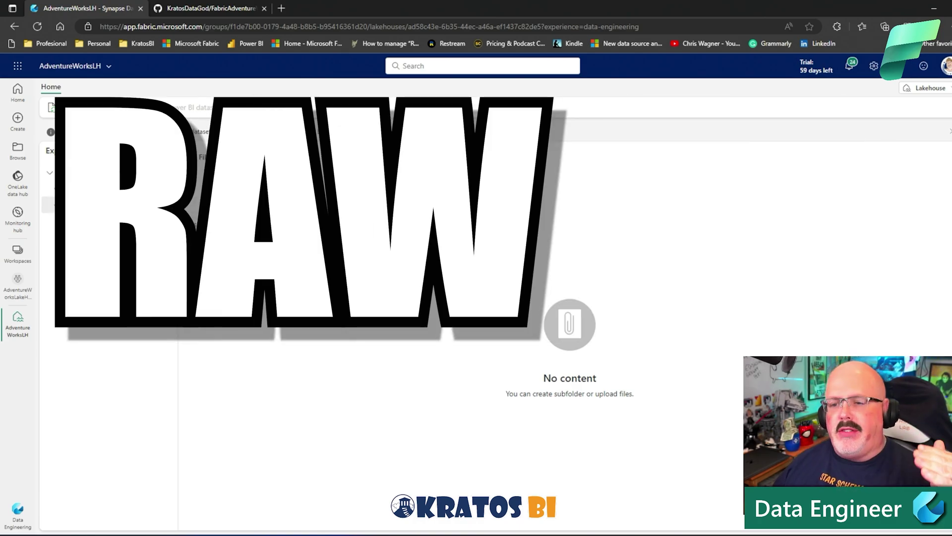
{"action": "left_click", "coordinate": [68, 213]}
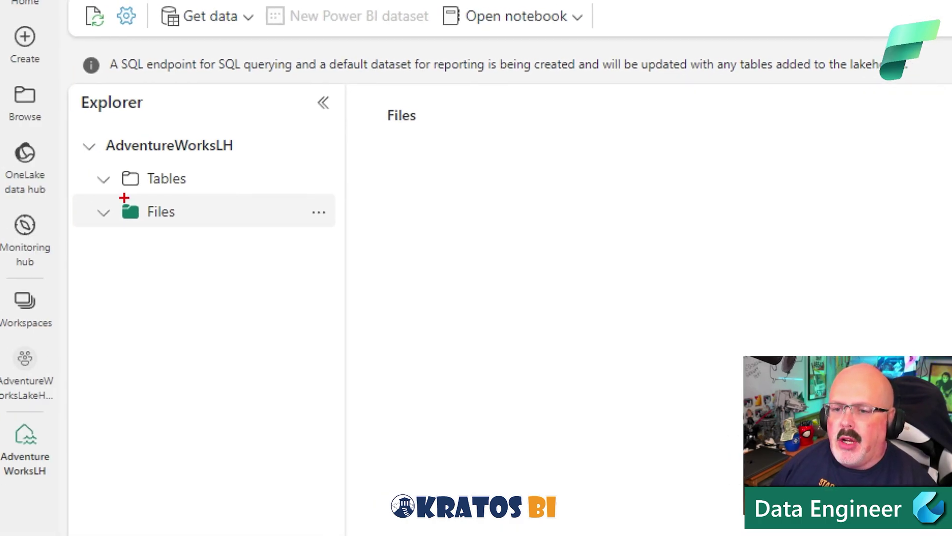
{"action": "mouse_move", "coordinate": [391, 187]}
{"action": "left_mouse_down"}
{"action": "mouse_move", "coordinate": [346, 205]}
{"action": "mouse_move", "coordinate": [358, 193]}
{"action": "mouse_move", "coordinate": [373, 224]}
{"action": "left_mouse_up"}
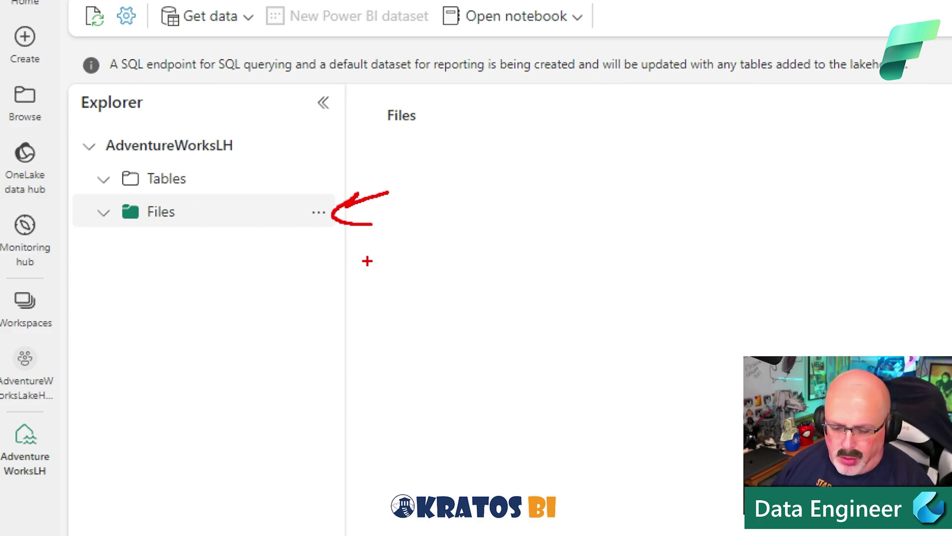
{"action": "left_click", "coordinate": [319, 212]}
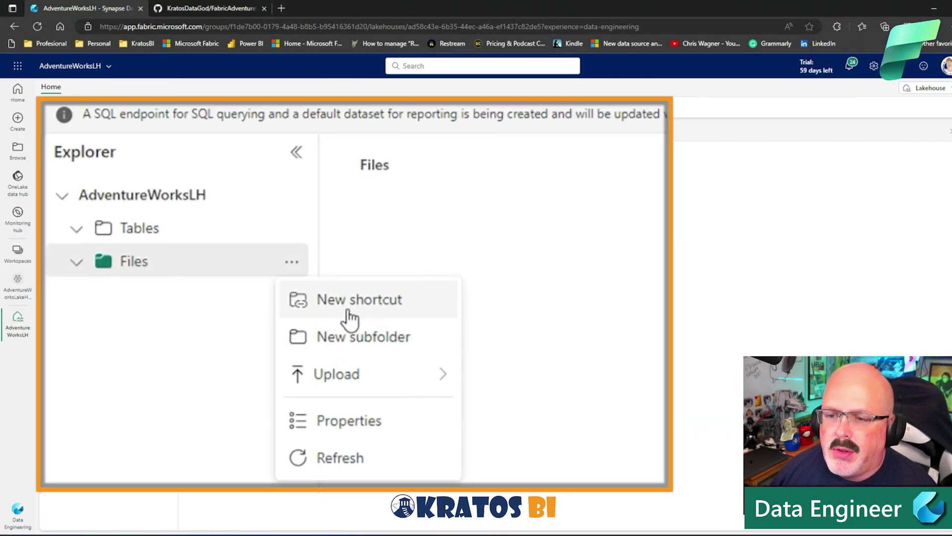
{"action": "mouse_move", "coordinate": [365, 383]}
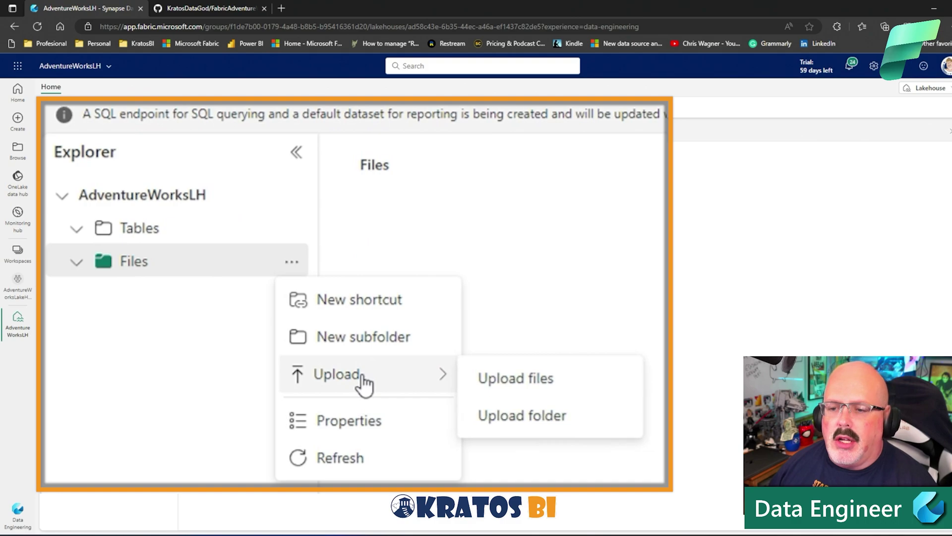
{"action": "left_click", "coordinate": [506, 429]}
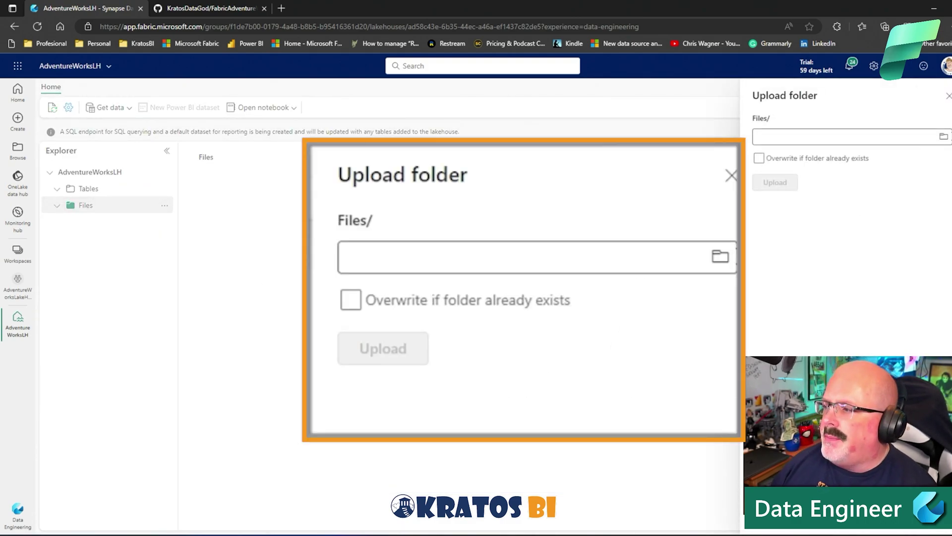
Pick the local AdventureWorks folder as the source and allow uploading its 24 files.
{"action": "left_click", "coordinate": [943, 138]}
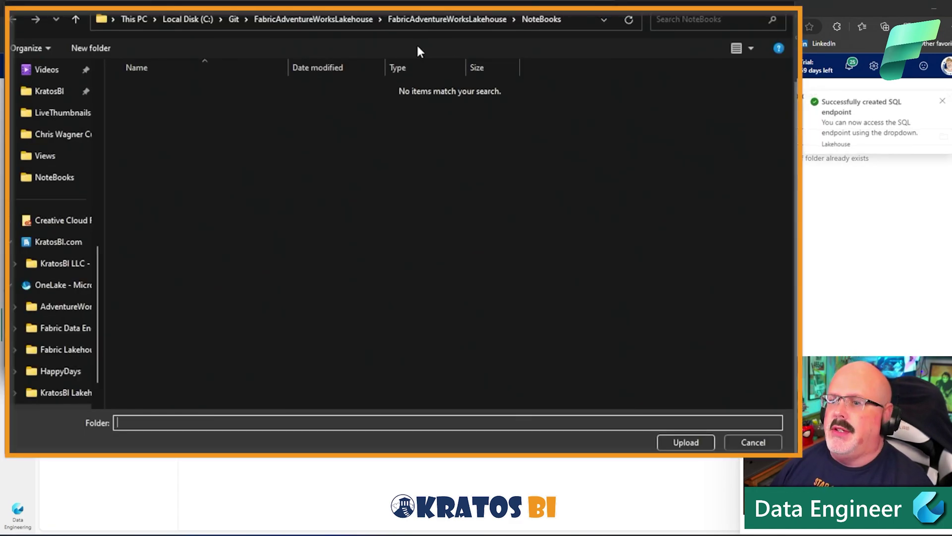
{"action": "left_click", "coordinate": [430, 21]}
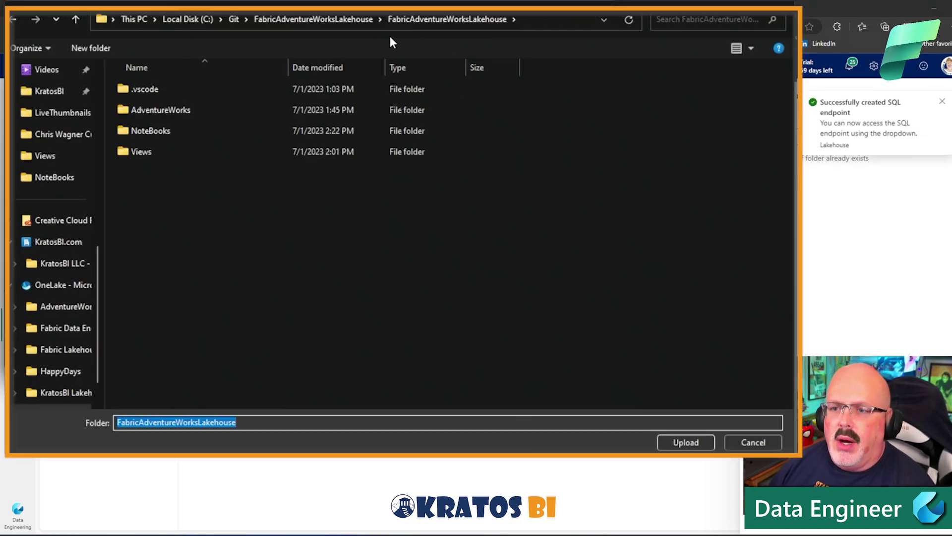
{"action": "double_click", "coordinate": [157, 109]}
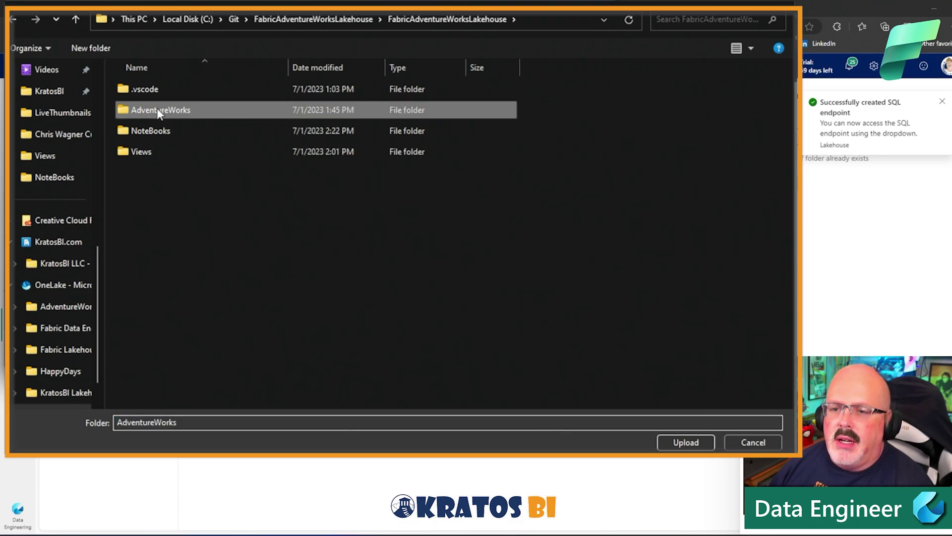
{"action": "left_click", "coordinate": [440, 20]}
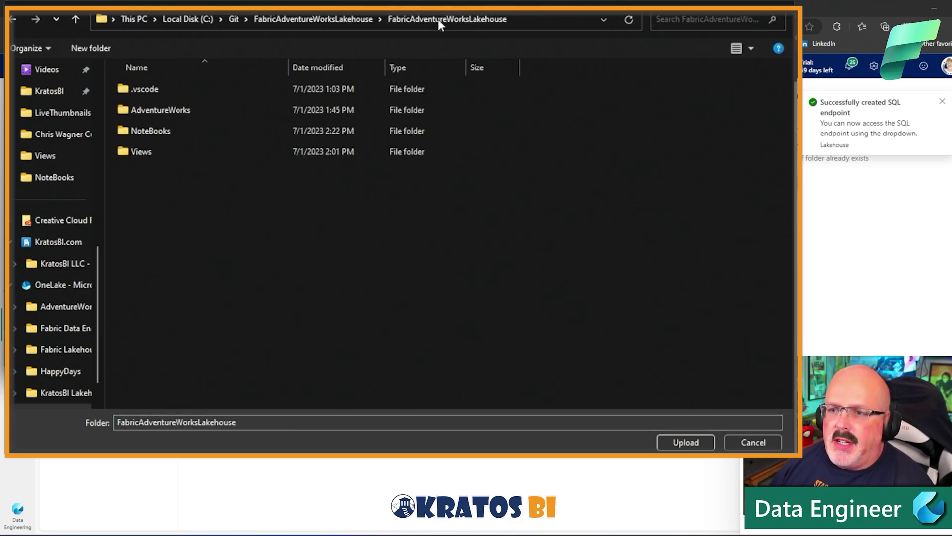
{"action": "left_click", "coordinate": [205, 111]}
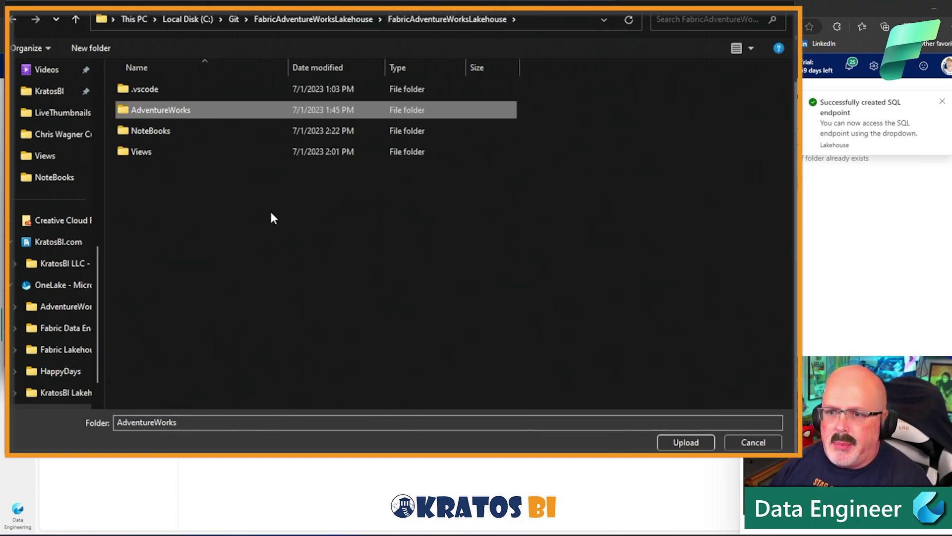
{"action": "left_click", "coordinate": [700, 444]}
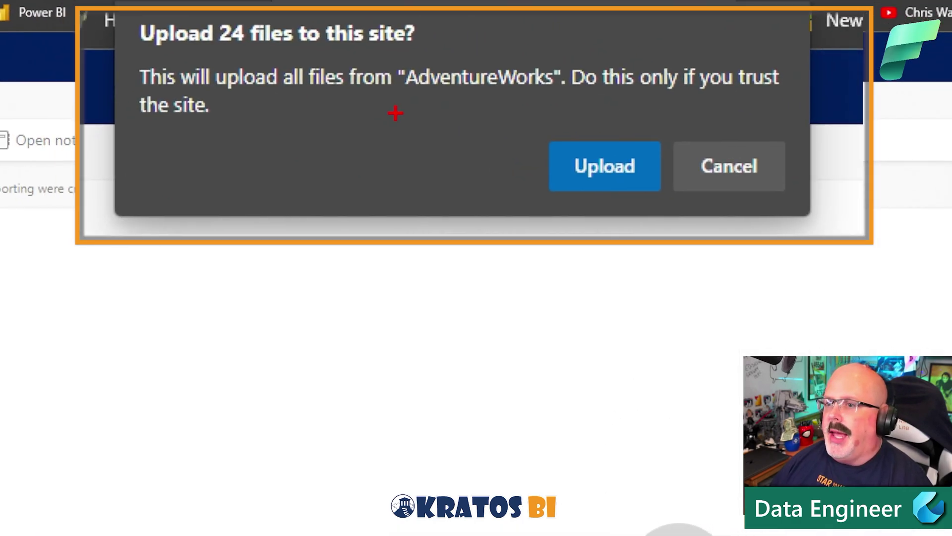
{"action": "left_click_drag", "start_coordinate": [380, 172], "coordinate": [371, 146]}
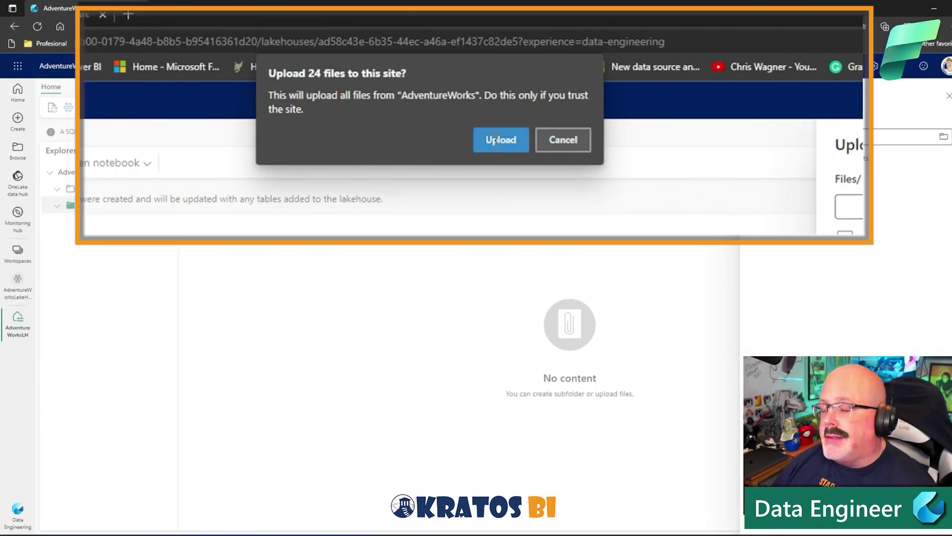
{"action": "left_click", "coordinate": [604, 166]}
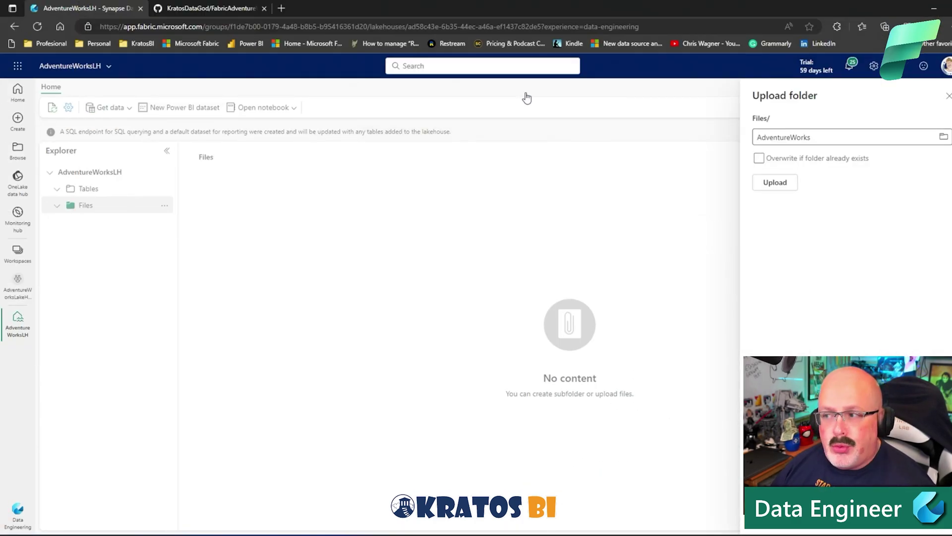
Upload the AdventureWorks folder with overwrite enabled, then close the upload panel when finished.
{"action": "left_click", "coordinate": [759, 158]}
{"action": "left_click", "coordinate": [772, 183]}
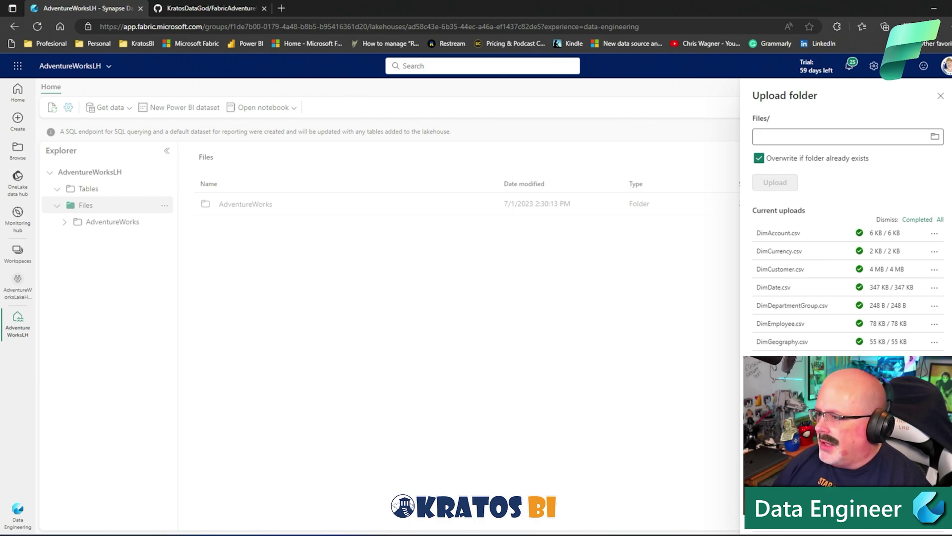
{"action": "mouse_move", "coordinate": [522, 332]}
{"action": "left_mouse_down"}
{"action": "mouse_move", "coordinate": [641, 343]}
{"action": "mouse_move", "coordinate": [611, 318]}
{"action": "mouse_move", "coordinate": [627, 354]}
{"action": "left_mouse_up"}
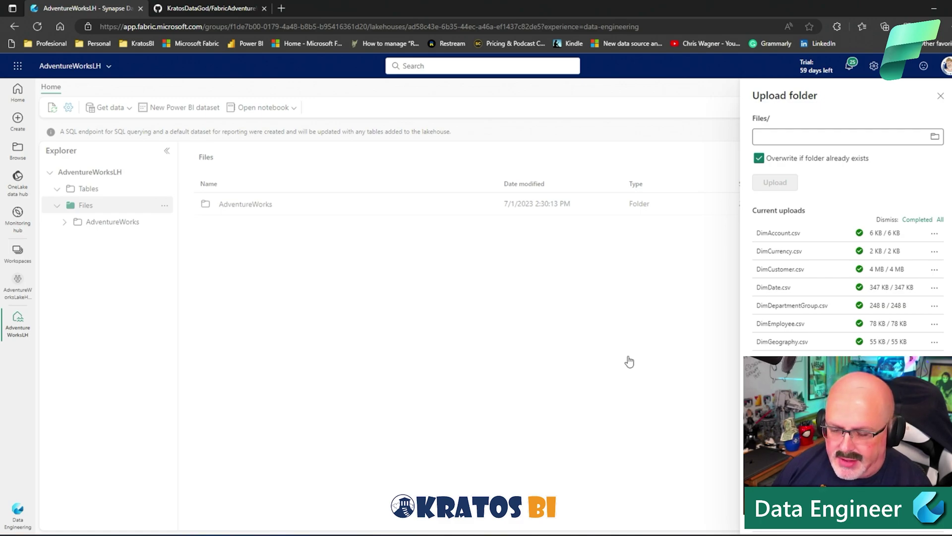
{"action": "left_click", "coordinate": [541, 362]}
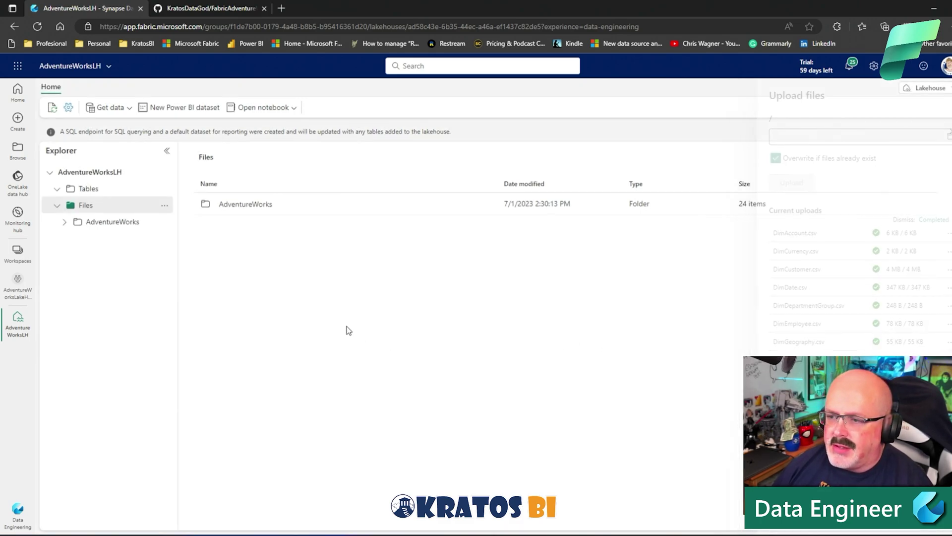
Open the AdventureWorks folder and choose Load to Tables for DimCustomer.csv.
{"action": "left_click", "coordinate": [131, 243]}
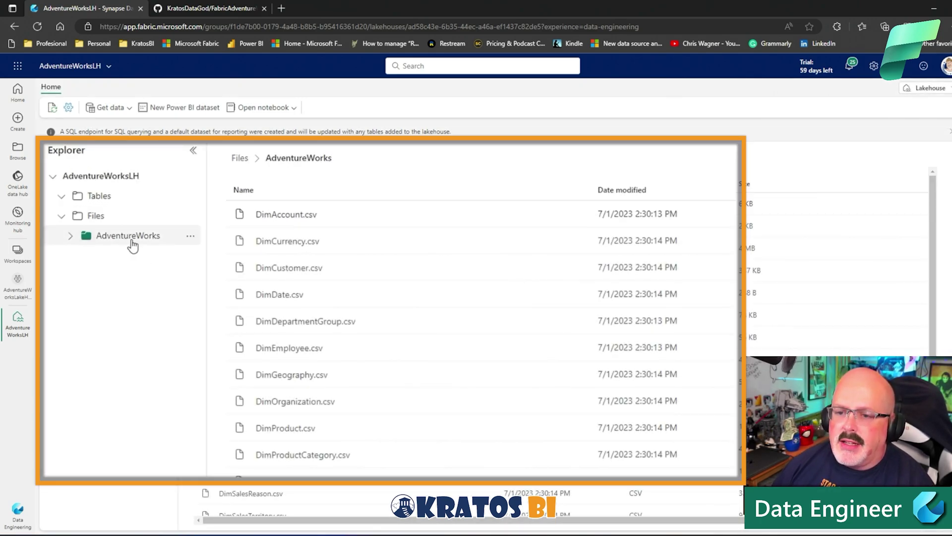
{"action": "scroll", "coordinate": [580, 288], "scroll_direction": "down", "scroll_amount": 5}
{"action": "scroll", "coordinate": [586, 298], "scroll_direction": "up", "scroll_amount": 5}
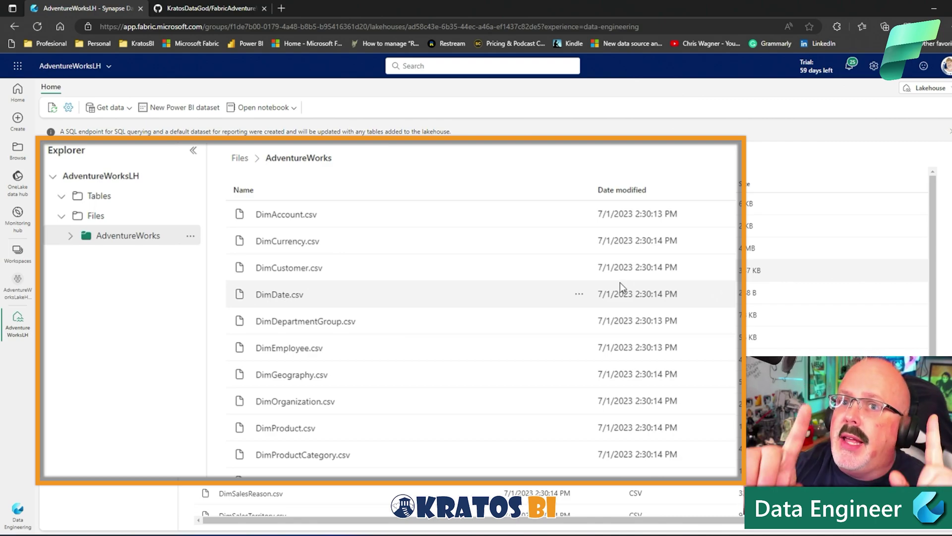
{"action": "left_click", "coordinate": [579, 267]}
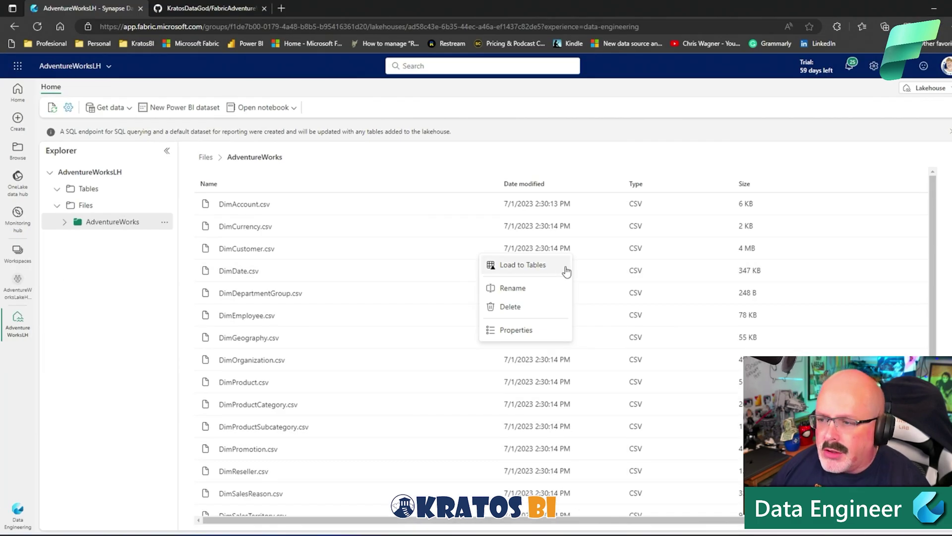
{"action": "left_click", "coordinate": [576, 268]}
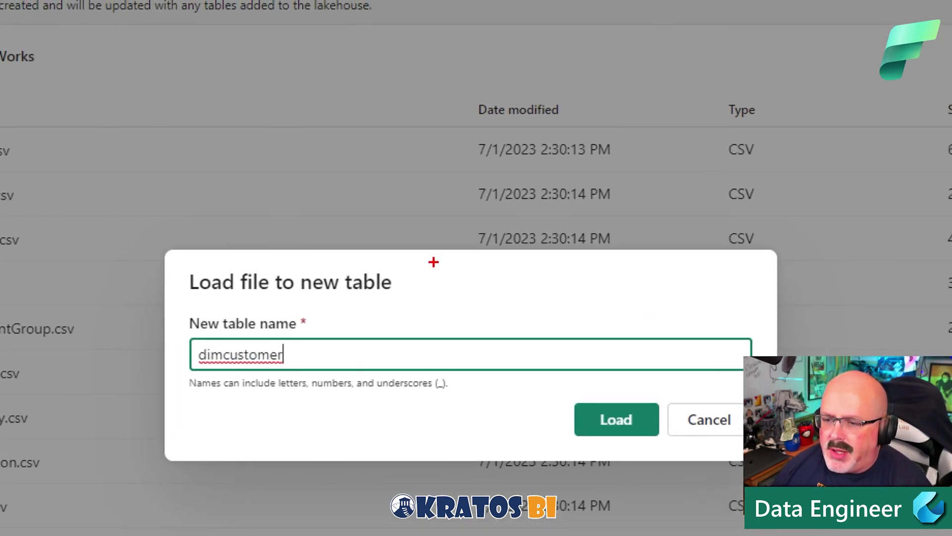
Cancel loading DimCustomer.csv into the dimcustomer table.
{"action": "mouse_move", "coordinate": [452, 240]}
{"action": "left_mouse_down"}
{"action": "mouse_move", "coordinate": [383, 295]}
{"action": "mouse_move", "coordinate": [440, 274]}
{"action": "mouse_move", "coordinate": [469, 306]}
{"action": "left_mouse_up"}
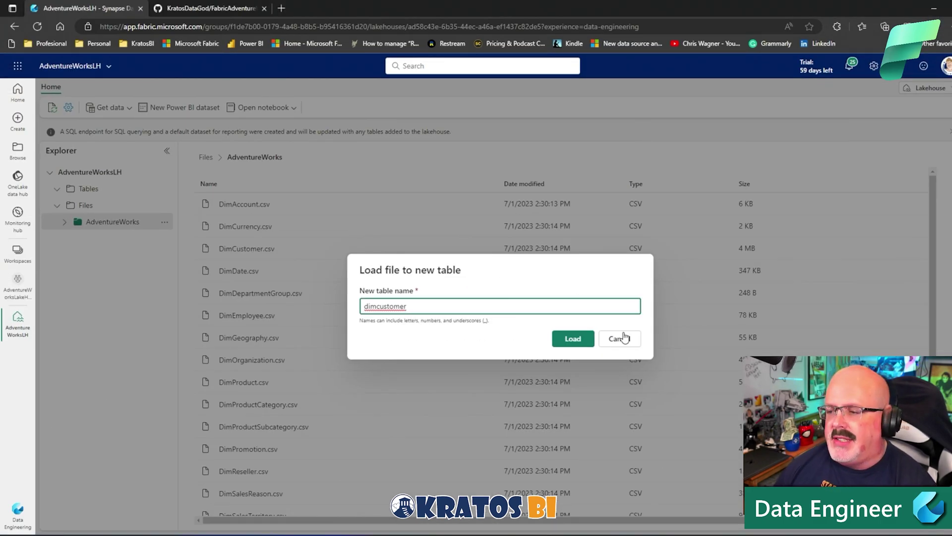
{"action": "left_click", "coordinate": [622, 339]}
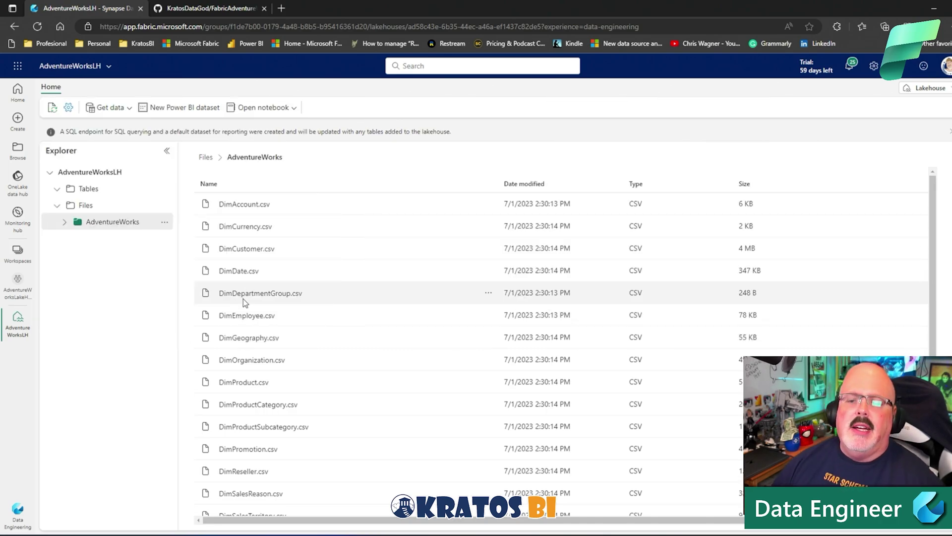
Open the AdventureWorksLakeHouse workspace and switch to the Data Engineering experience.
{"action": "left_click", "coordinate": [22, 296]}
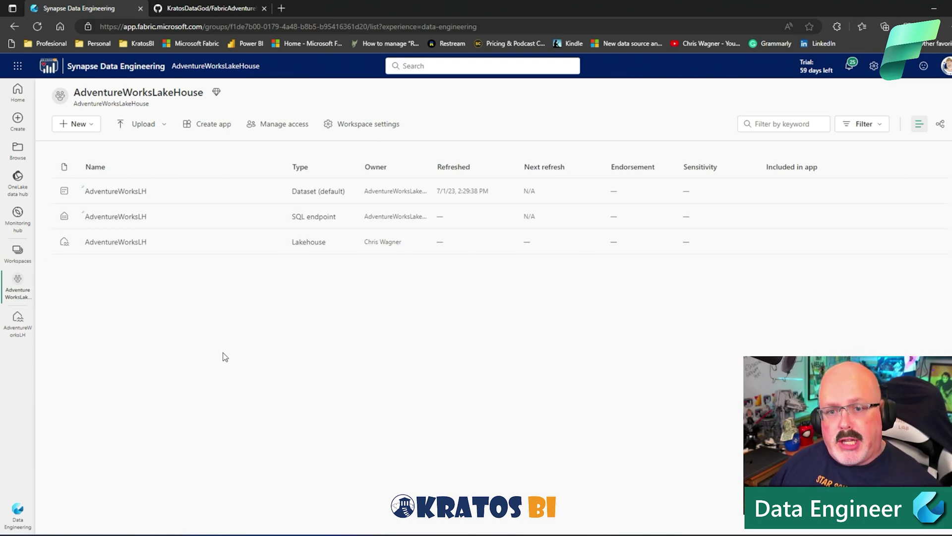
{"action": "left_click", "coordinate": [16, 515]}
{"action": "left_click", "coordinate": [88, 468]}
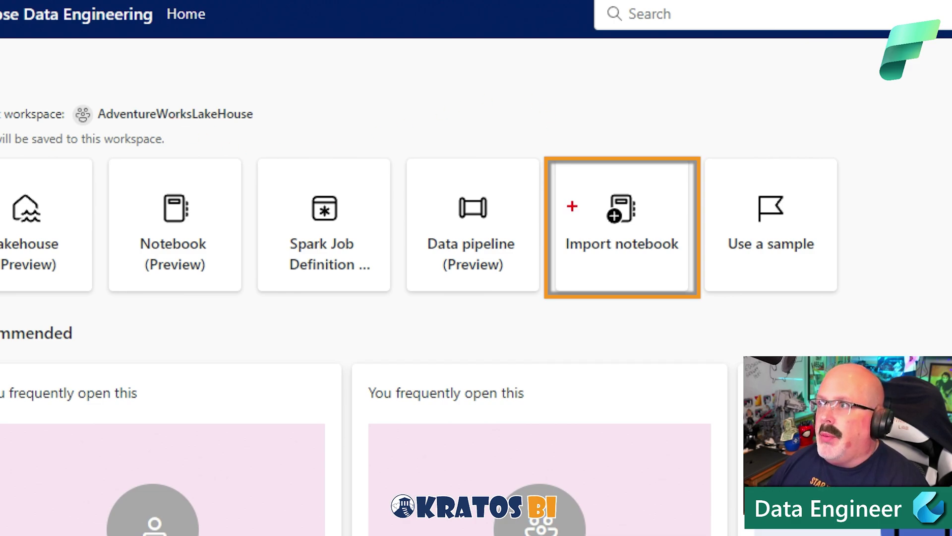
{"action": "mouse_move", "coordinate": [488, 447]}
{"action": "left_mouse_down"}
{"action": "mouse_move", "coordinate": [573, 322]}
{"action": "mouse_move", "coordinate": [530, 330]}
{"action": "mouse_move", "coordinate": [597, 314]}
{"action": "mouse_move", "coordinate": [595, 350]}
{"action": "left_mouse_up"}
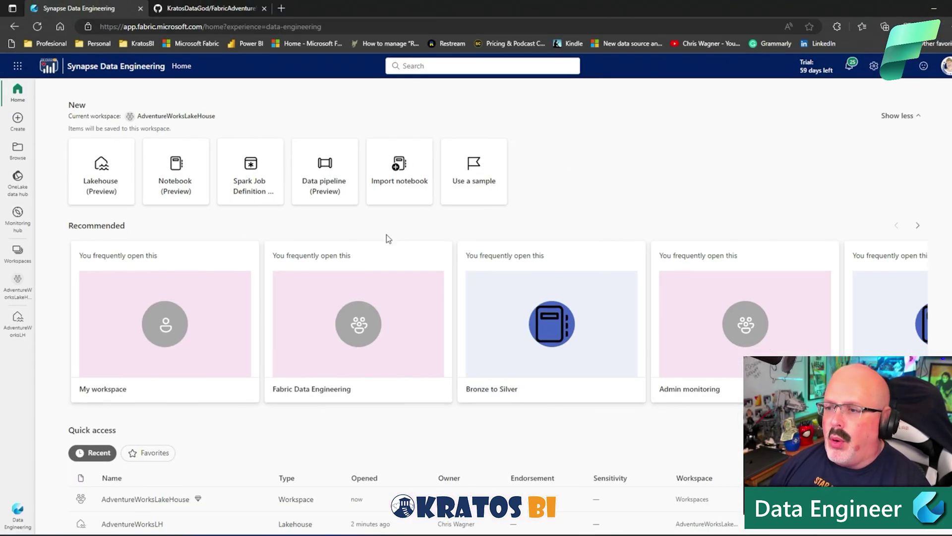
Import the LoadAdventureWorks notebook from the NoteBooks folder into the AdventureWorksLakeHouse workspace.
{"action": "left_click", "coordinate": [402, 165]}
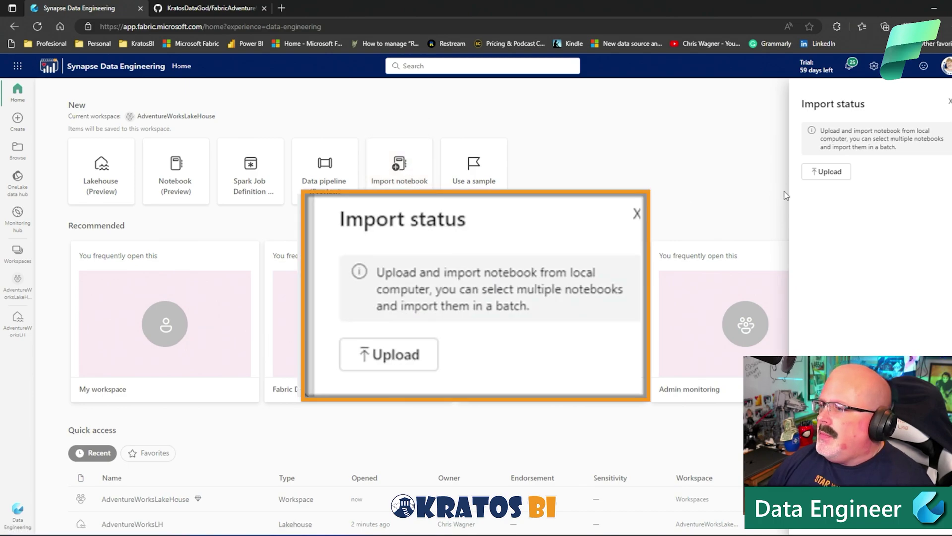
{"action": "left_click", "coordinate": [825, 172]}
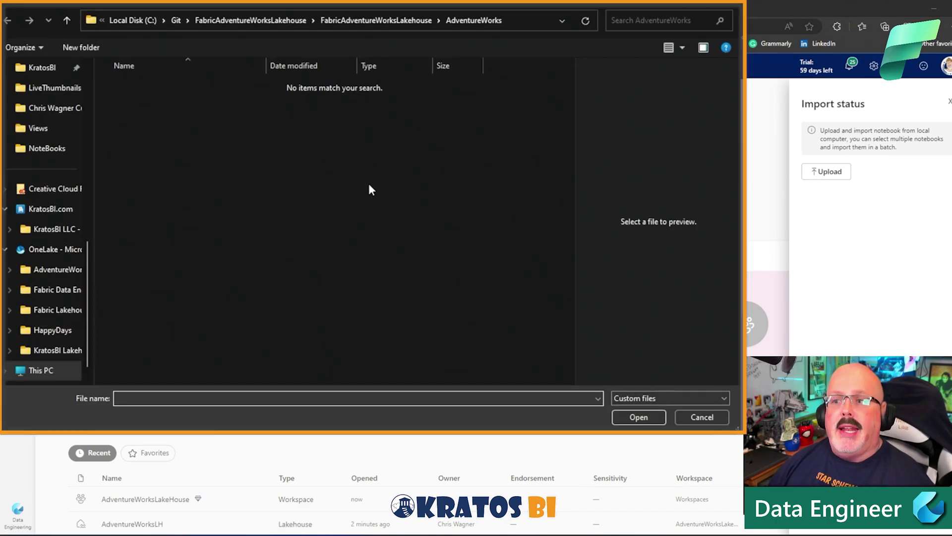
{"action": "left_click", "coordinate": [382, 19]}
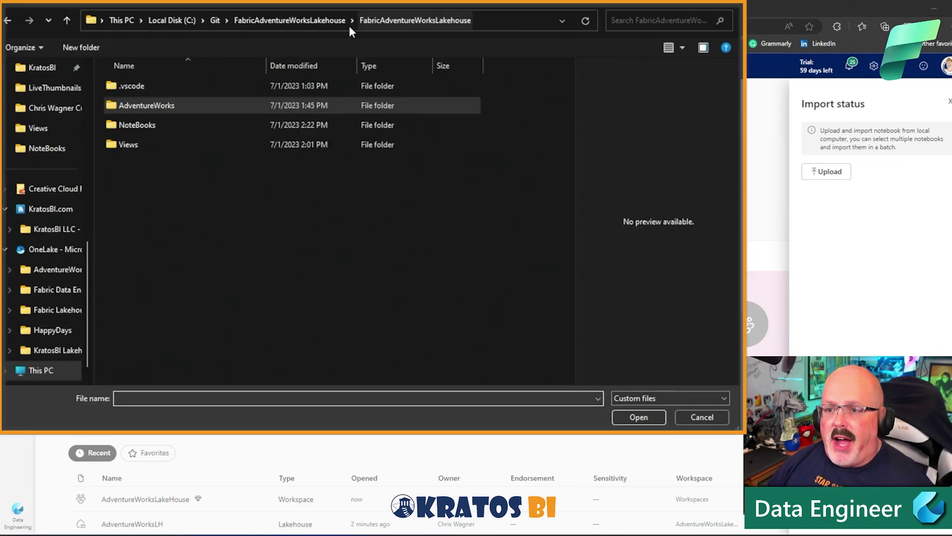
{"action": "double_click", "coordinate": [141, 124]}
{"action": "left_click", "coordinate": [147, 92]}
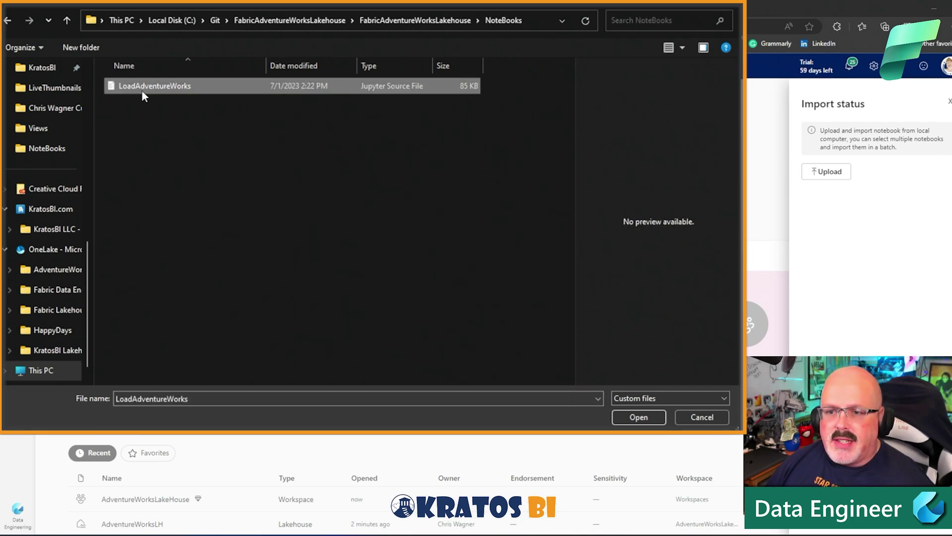
{"action": "left_click", "coordinate": [639, 416]}
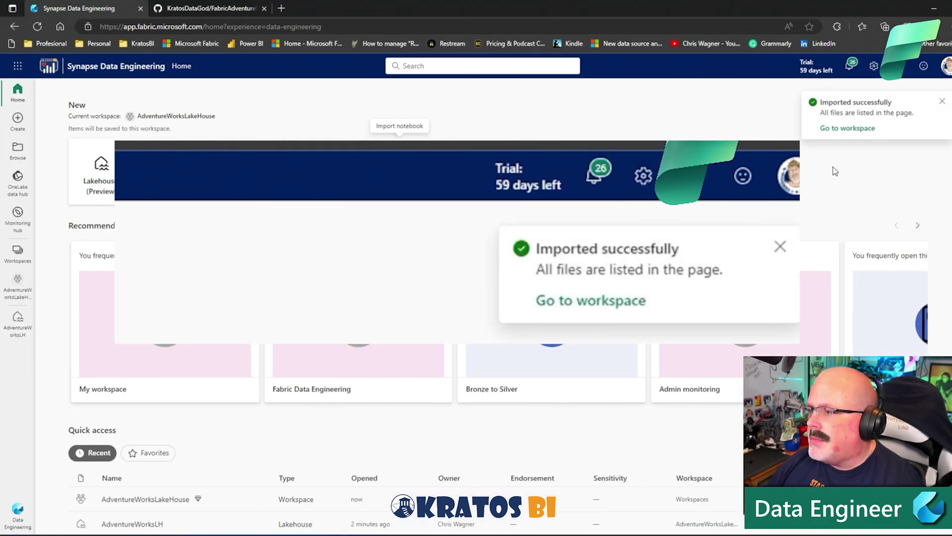
{"action": "left_click", "coordinate": [846, 128]}
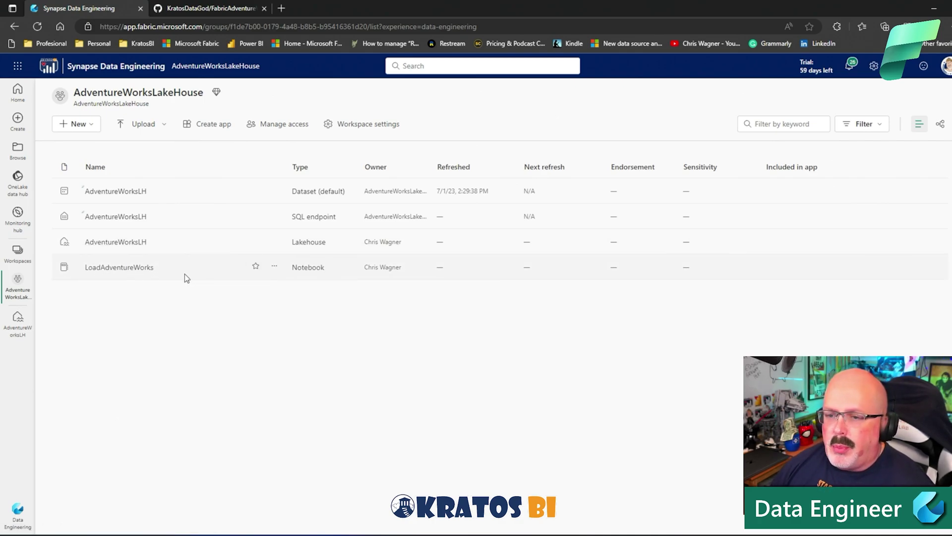
Open LoadAdventureWorks and remove both missing lakehouse references from it.
{"action": "left_click", "coordinate": [141, 269]}
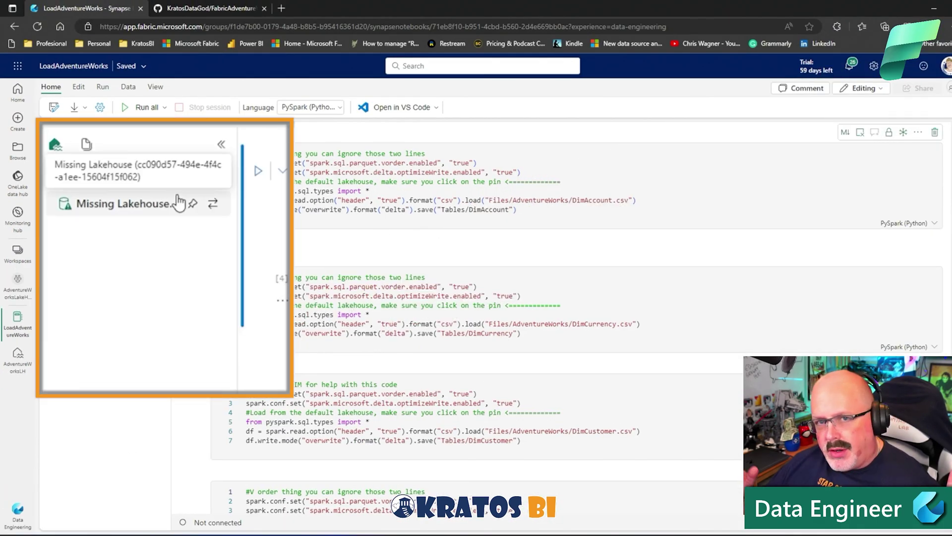
{"action": "left_click", "coordinate": [180, 209]}
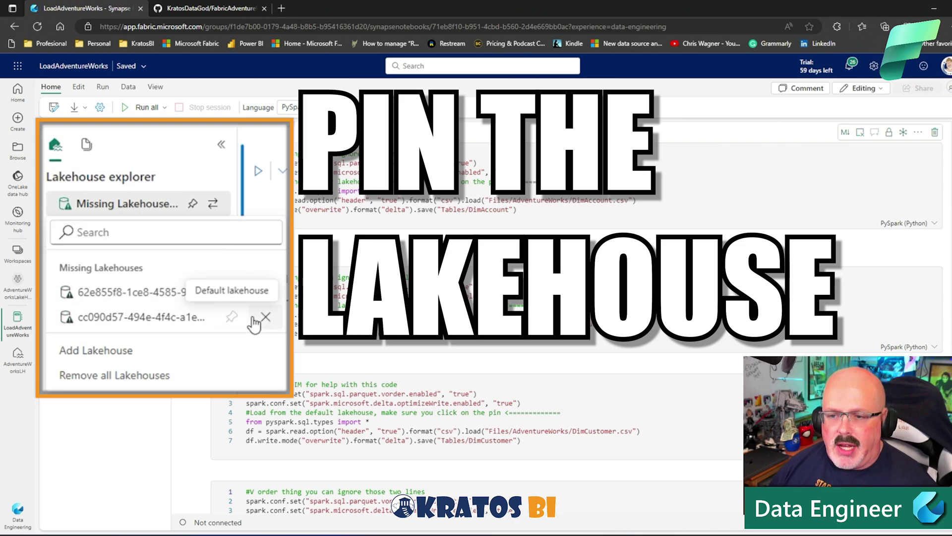
{"action": "left_click", "coordinate": [265, 316]}
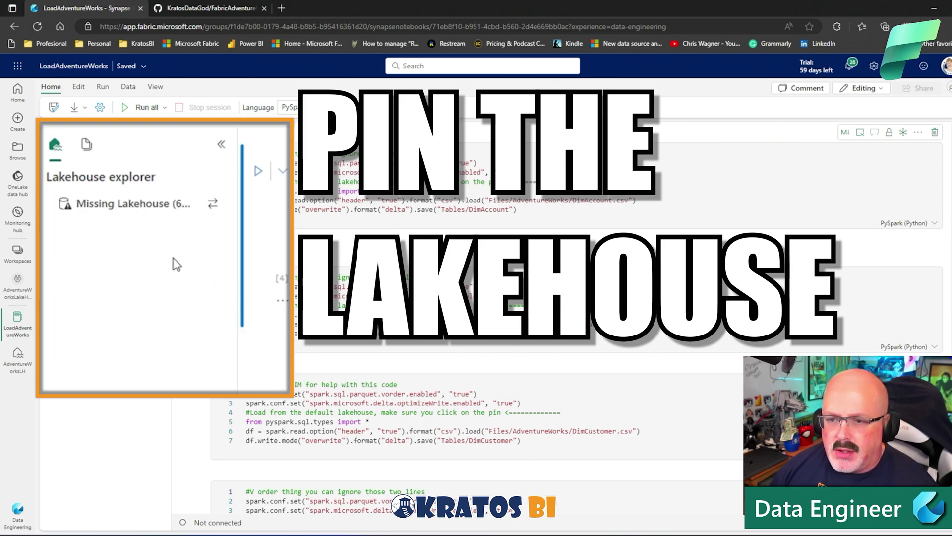
{"action": "left_click", "coordinate": [177, 208]}
{"action": "left_click", "coordinate": [265, 294]}
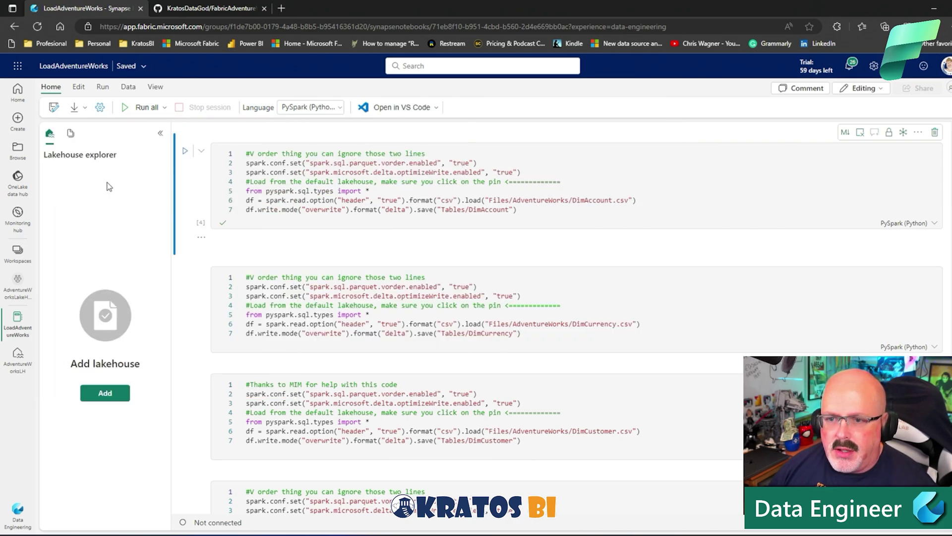
Attach the existing AdventureWorksLH lakehouse to the notebook from the OneLake data hub.
{"action": "left_click", "coordinate": [105, 392]}
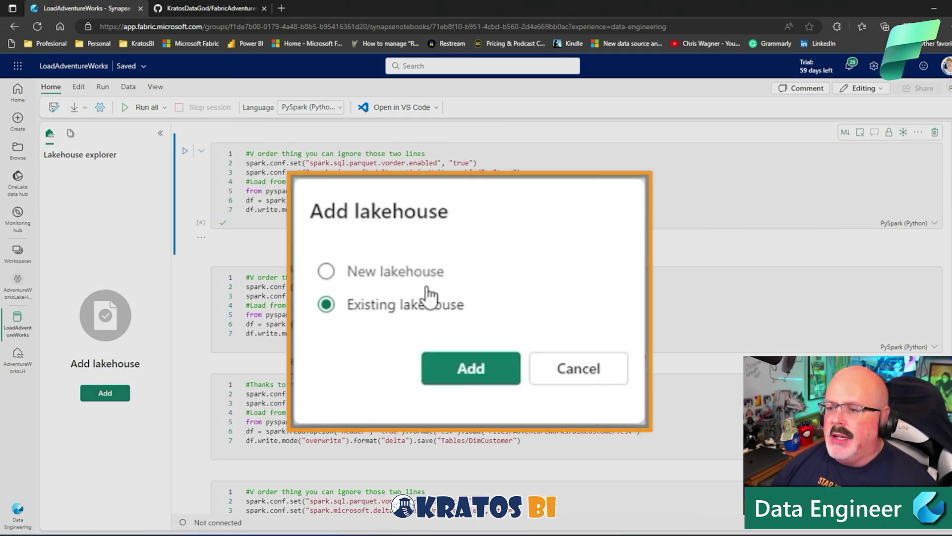
{"action": "left_click", "coordinate": [358, 273]}
{"action": "left_click", "coordinate": [407, 305]}
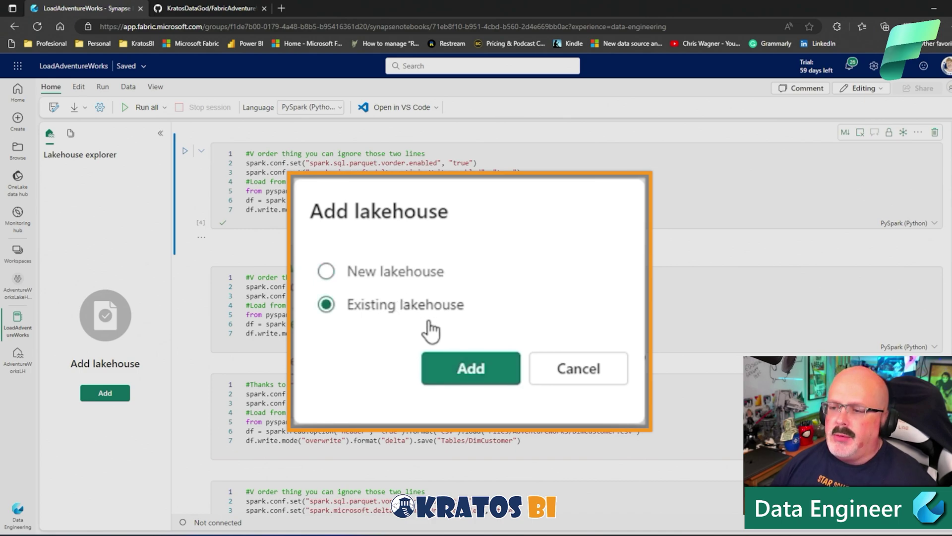
{"action": "left_click", "coordinate": [475, 384]}
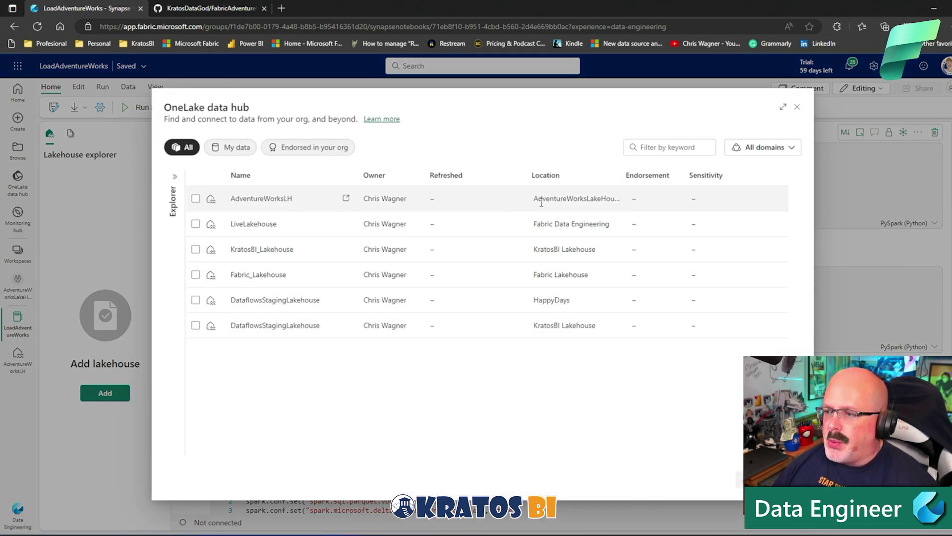
{"action": "left_click", "coordinate": [196, 199]}
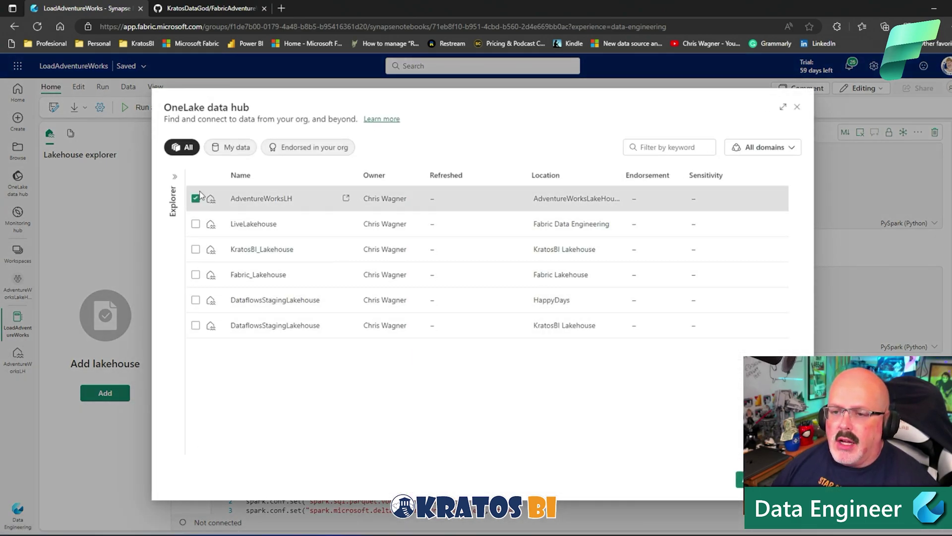
{"action": "left_click", "coordinate": [740, 479]}
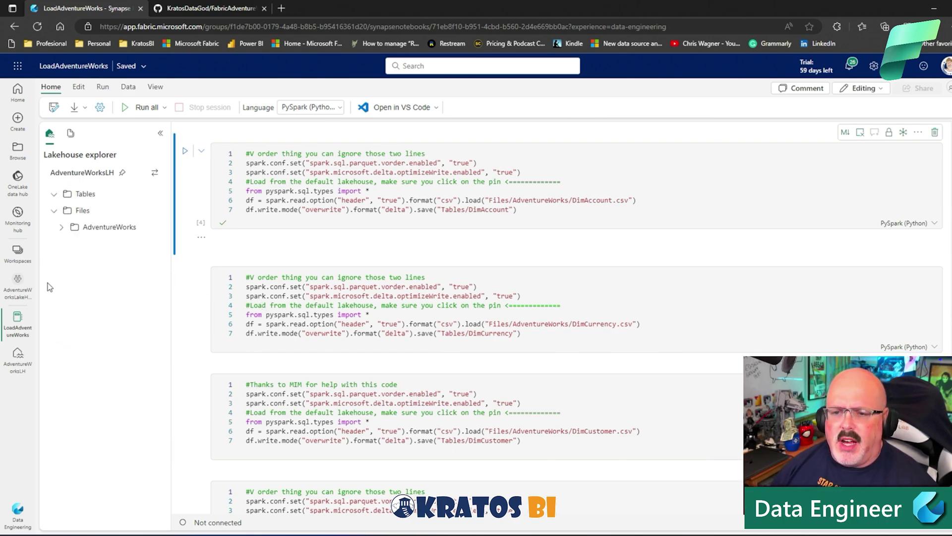
{"action": "left_click", "coordinate": [122, 178]}
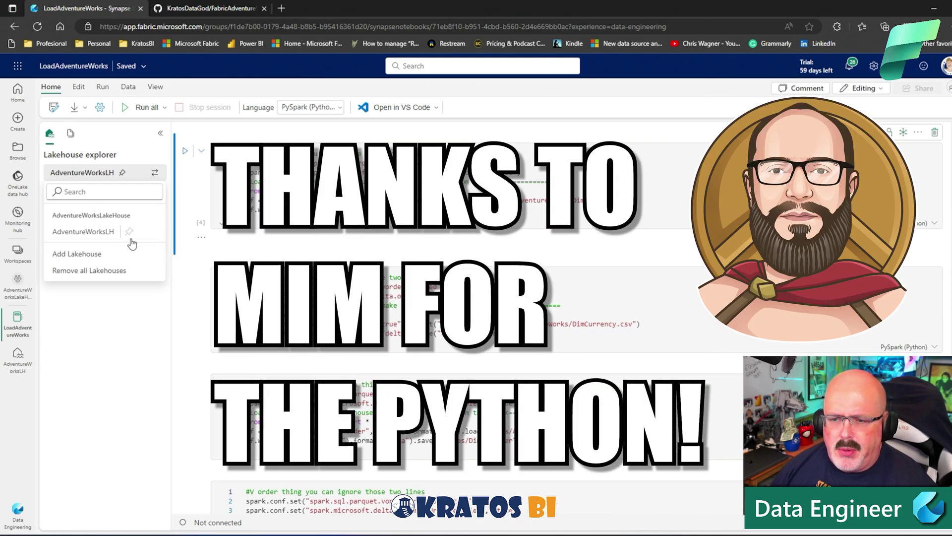
{"action": "left_click", "coordinate": [136, 321]}
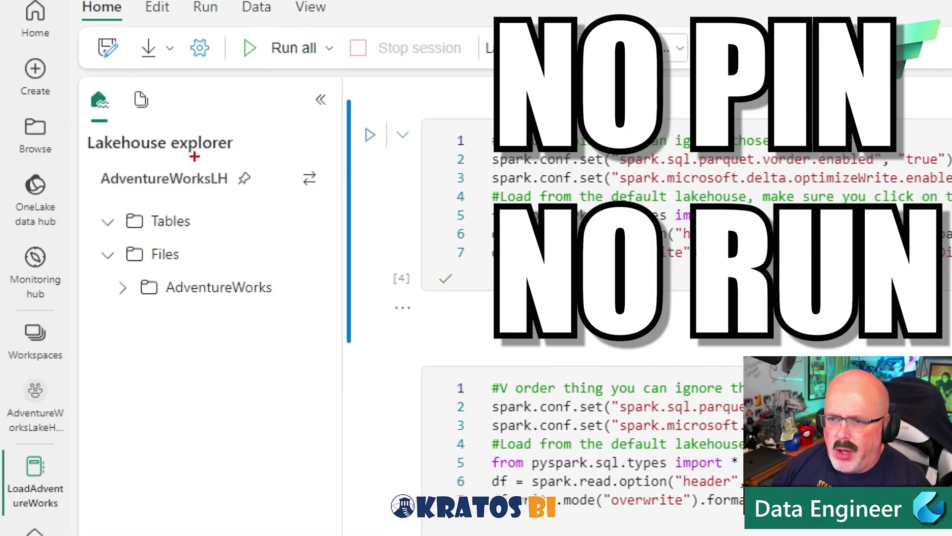
{"action": "left_click_drag", "start_coordinate": [162, 147], "coordinate": [127, 166]}
{"action": "left_click_drag", "start_coordinate": [253, 166], "coordinate": [300, 171]}
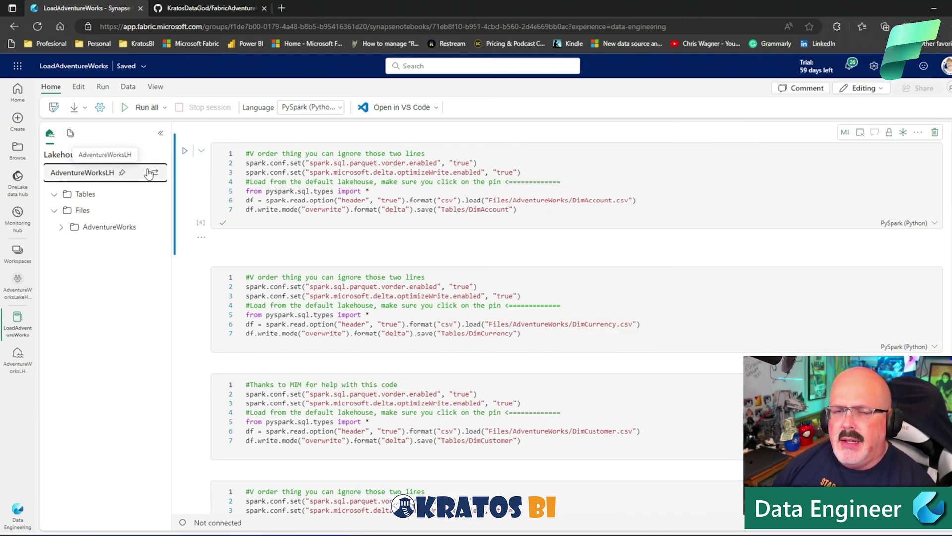